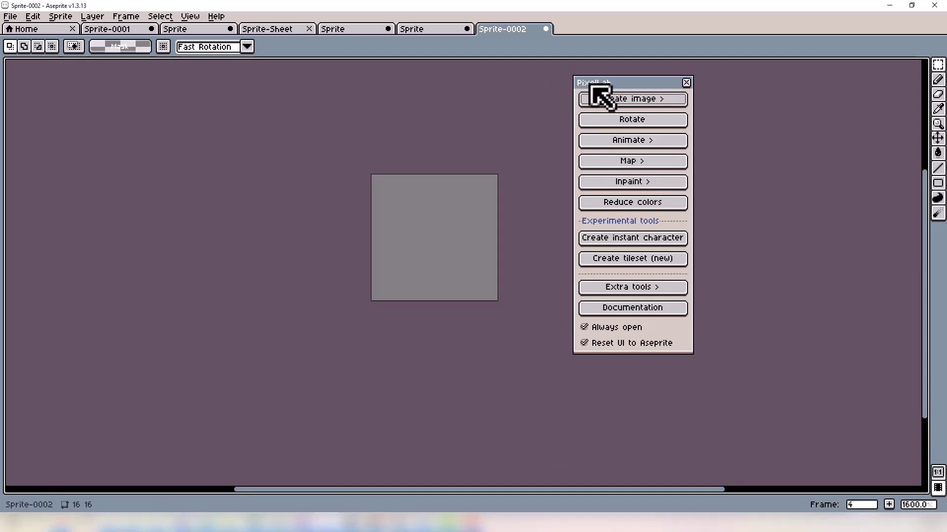
Step: Open the Create texture tool from PixelLab's map tools
drag(594, 82, 640, 97)
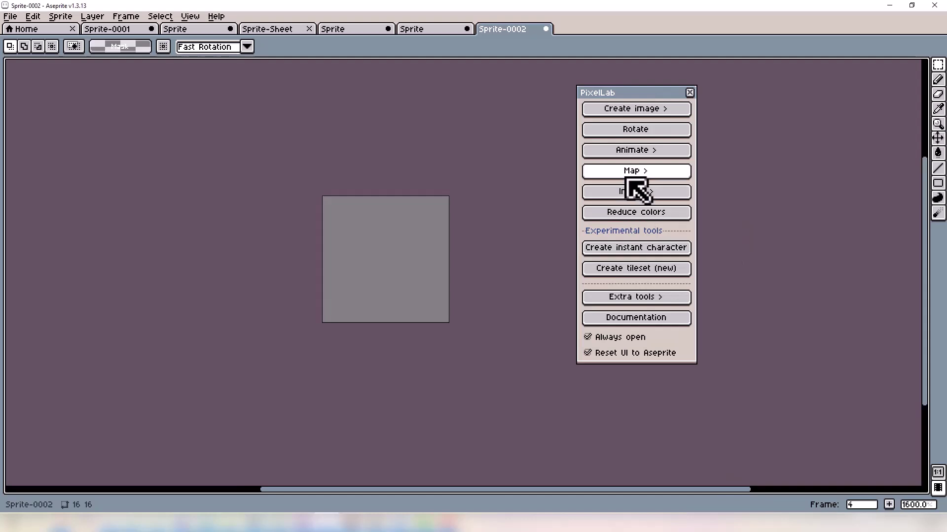
click(623, 177)
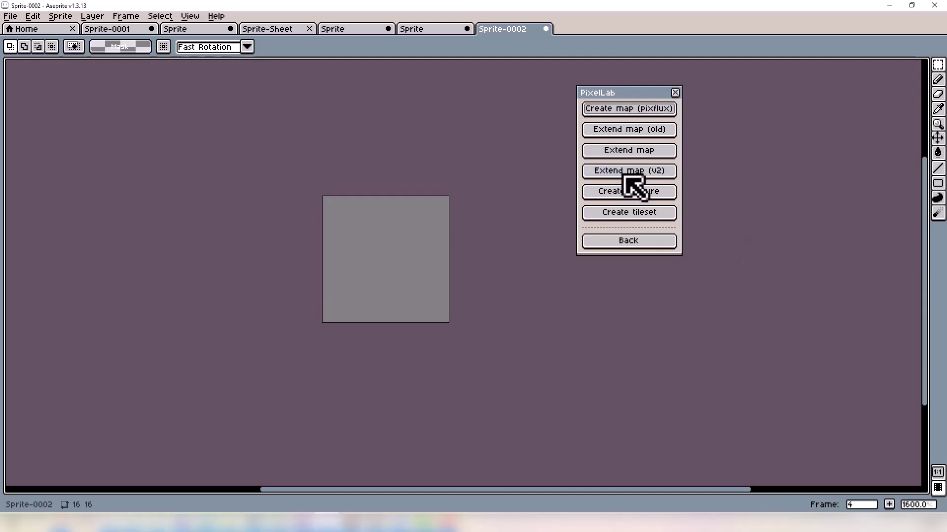
click(632, 191)
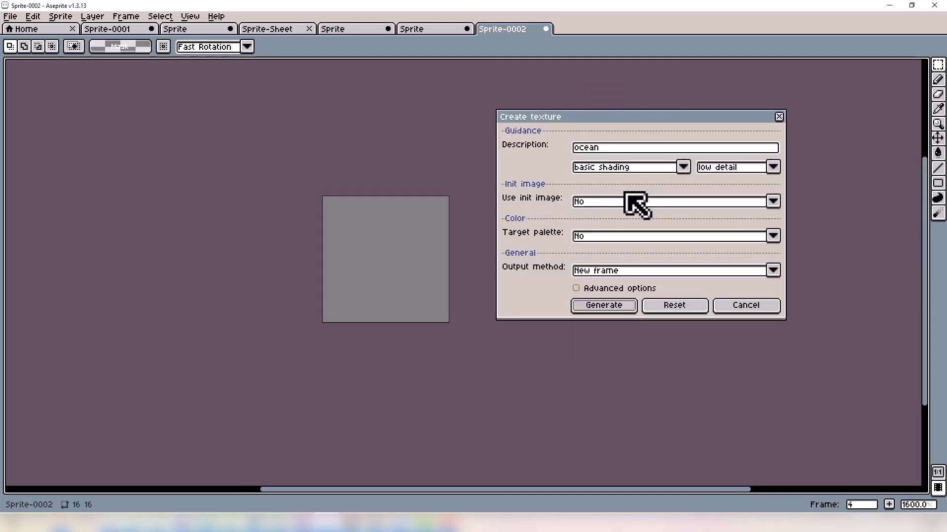
Step: Look over the description, shading and detail options for the ocean texture
click(631, 152)
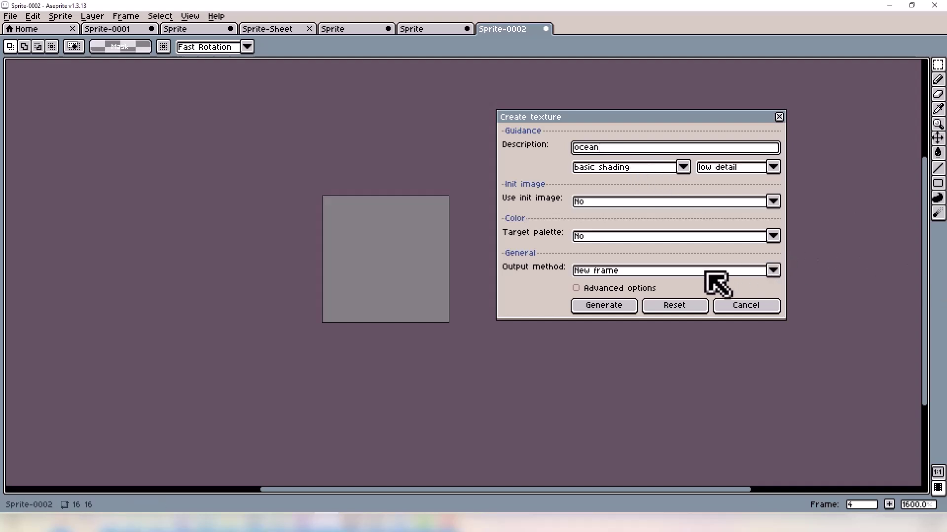
click(633, 169)
click(633, 169)
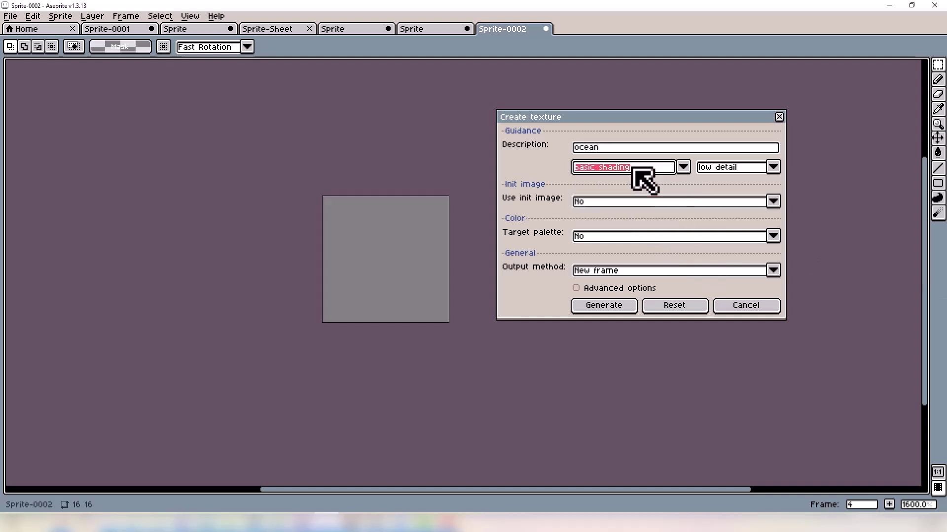
click(706, 167)
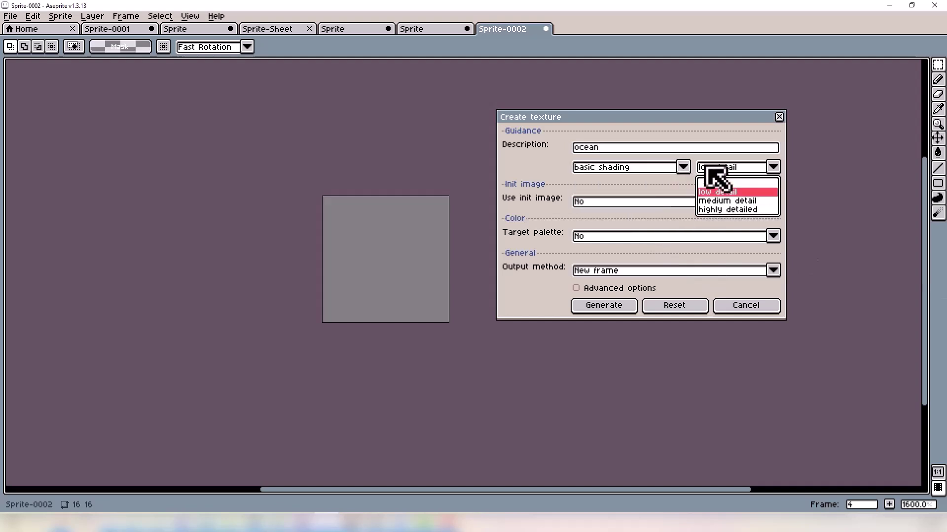
Step: Try the init image option with a higher init image strength, and switch it back off
click(672, 202)
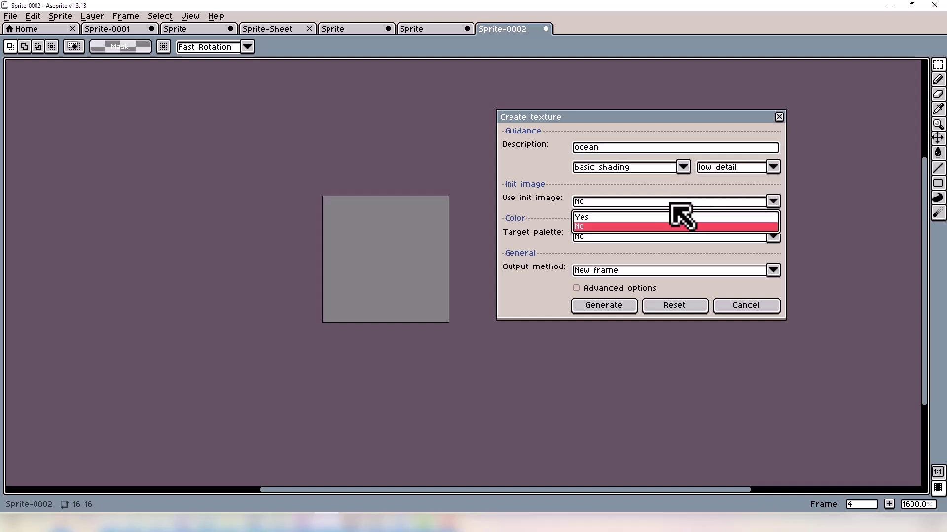
click(597, 217)
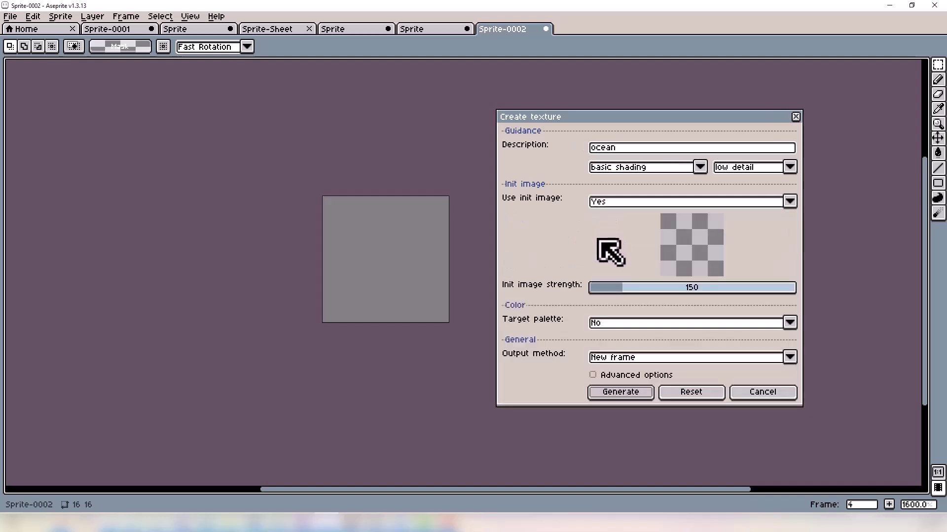
click(663, 293)
drag(662, 296, 691, 298)
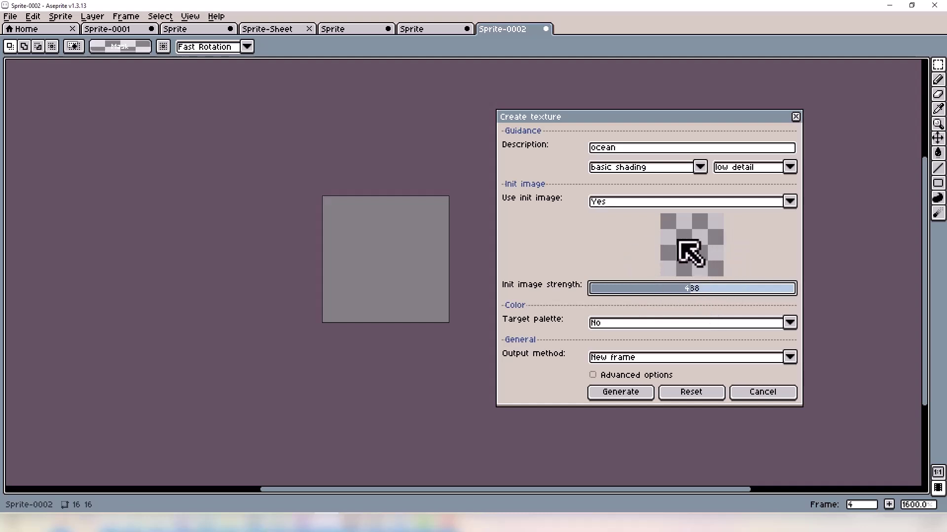
click(635, 203)
click(602, 229)
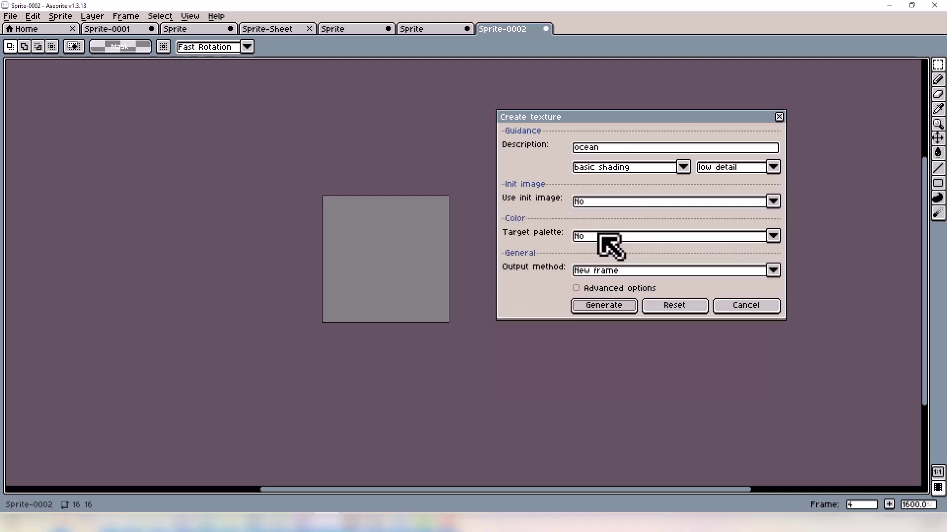
Step: Show the advanced options and set the guidance weight to 28, keeping the seed at 0
click(603, 290)
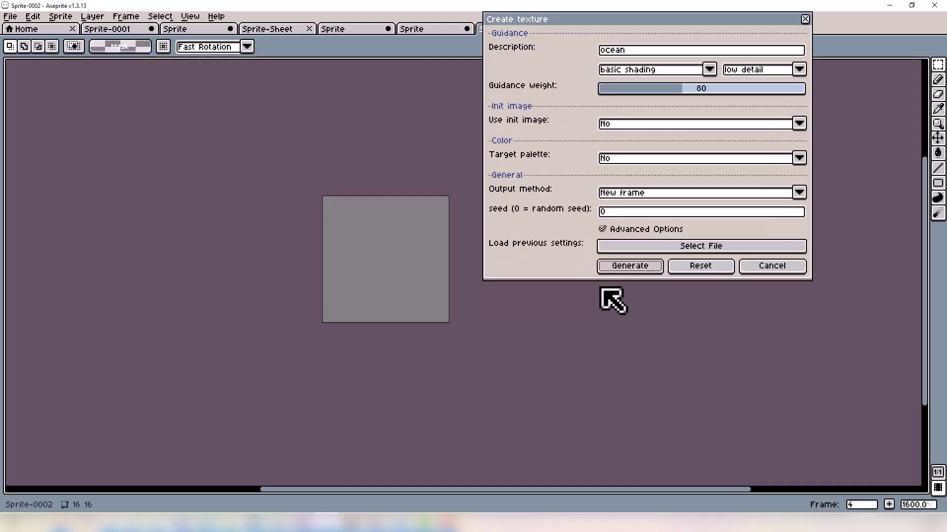
drag(641, 90, 697, 89)
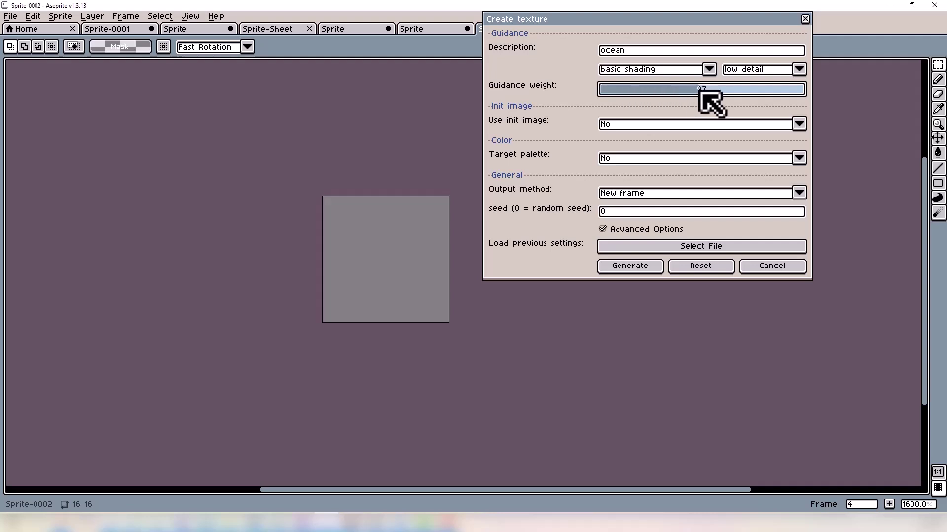
click(657, 50)
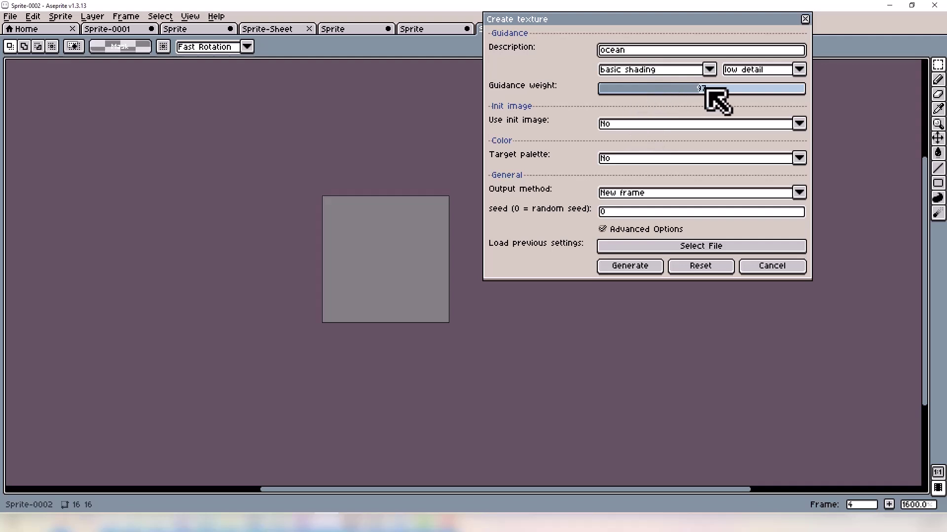
click(739, 90)
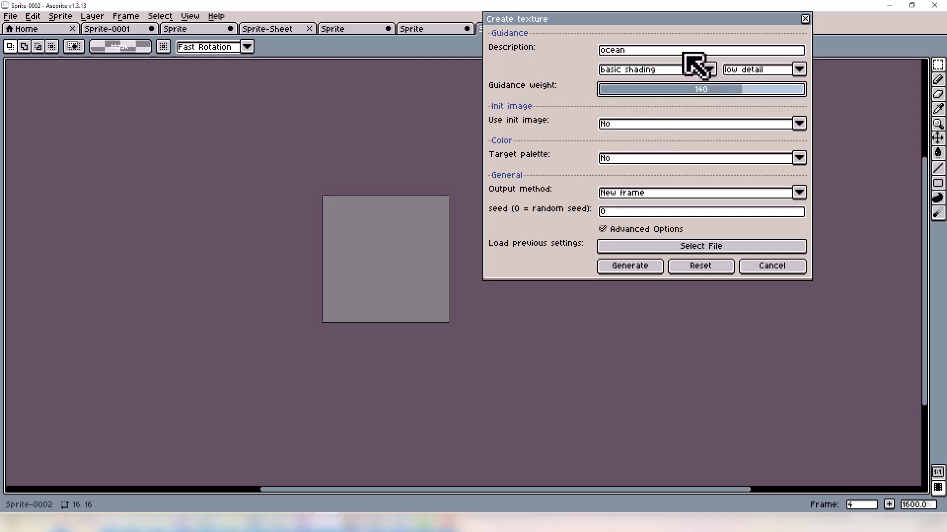
click(630, 89)
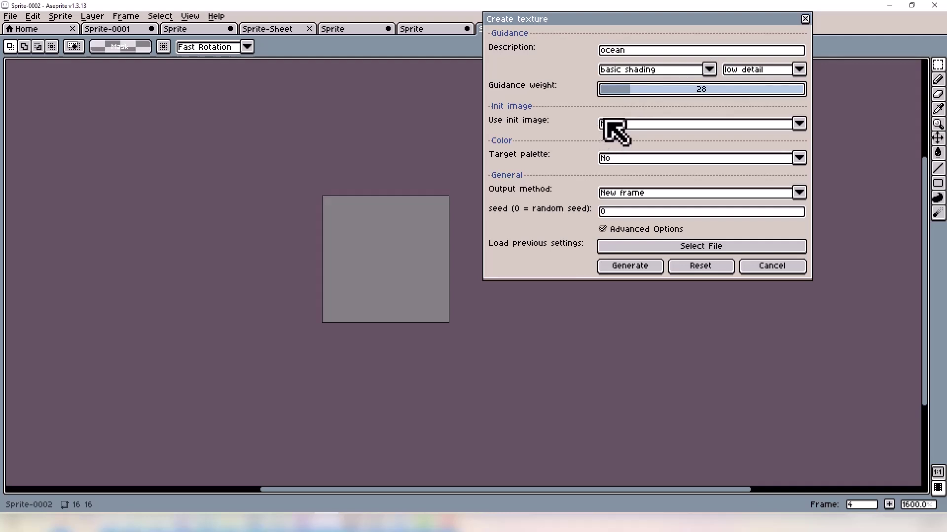
click(644, 213)
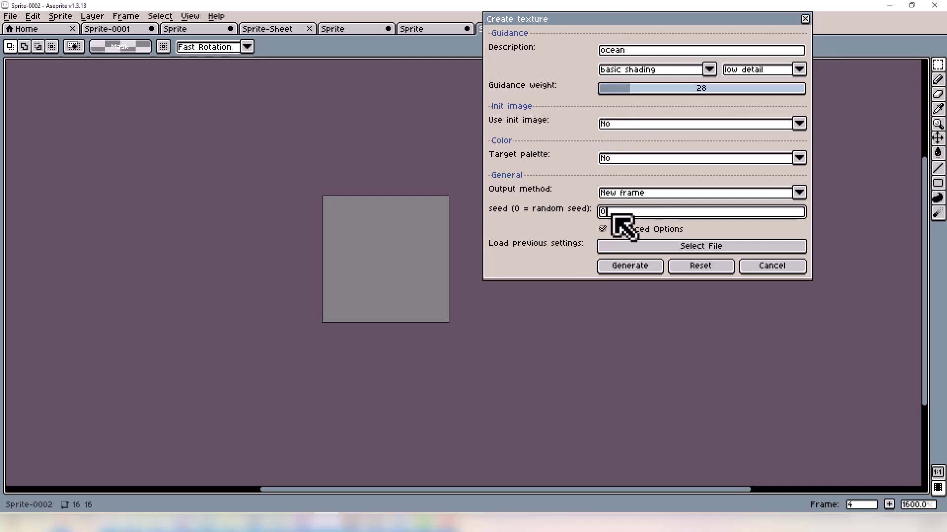
drag(620, 215, 597, 215)
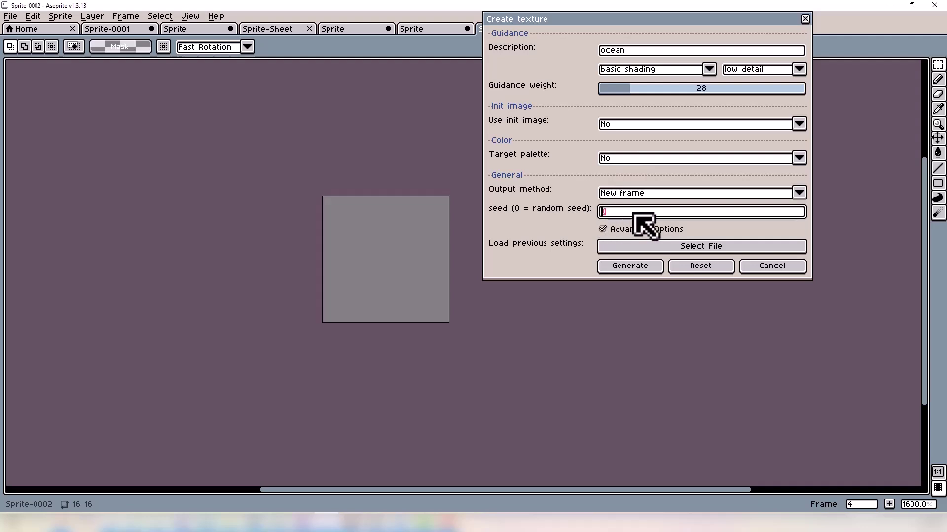
click(597, 225)
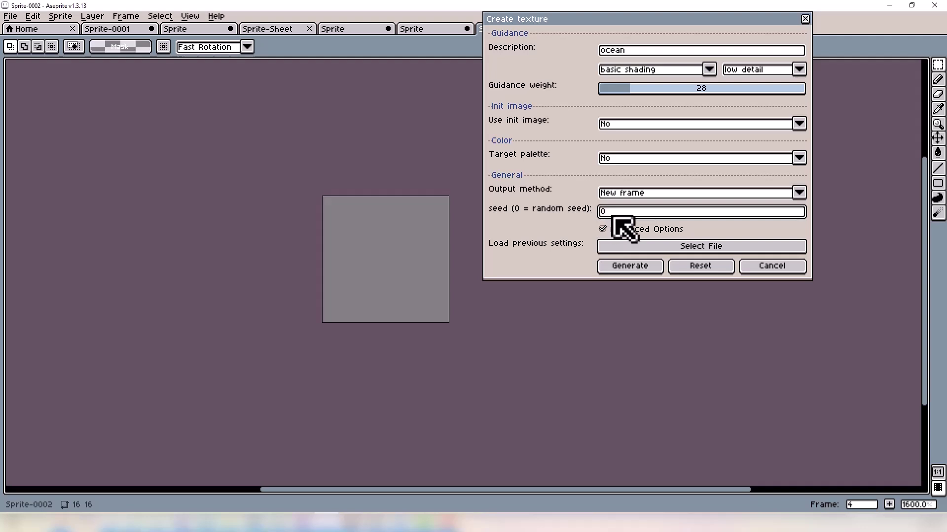
Step: Load previous settings from the texture history file describing wavy water with pebbles at the bottom
click(661, 245)
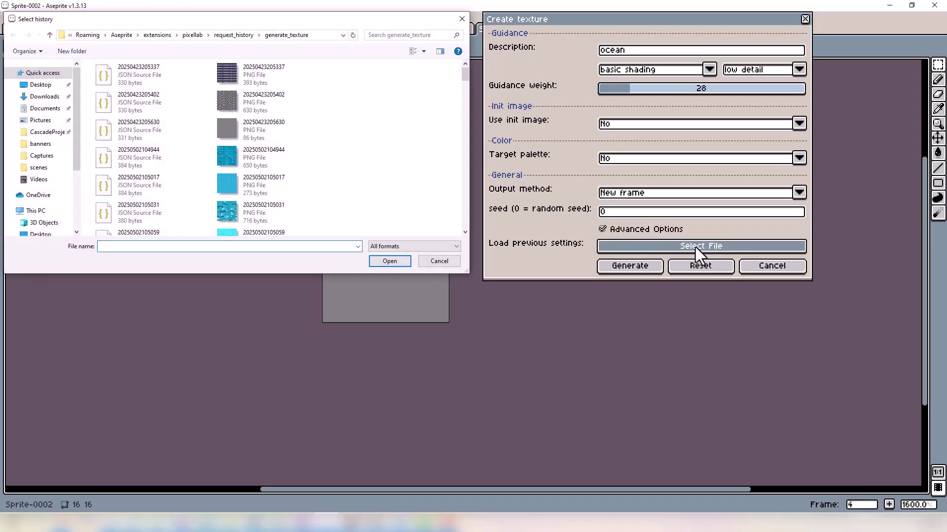
scroll(148, 162, down, 2)
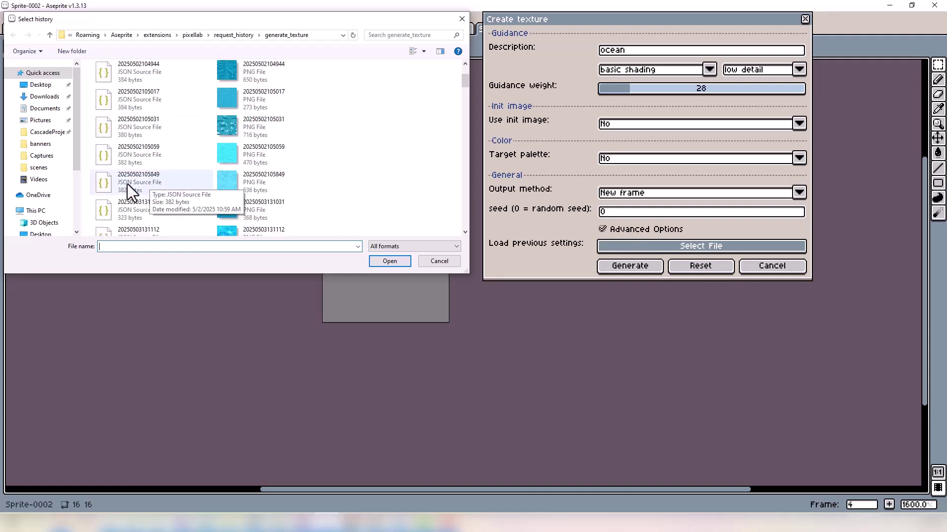
double_click(133, 96)
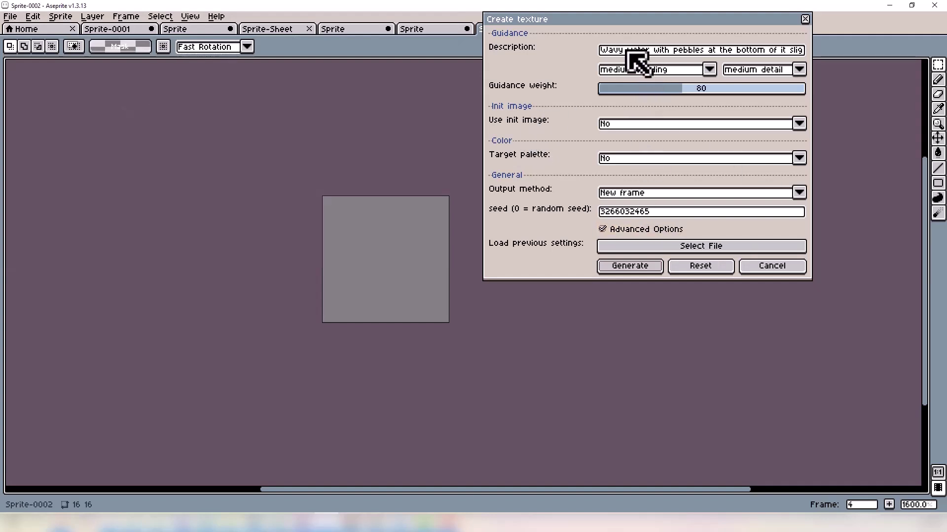
mouse_move(616, 51)
mouse_down()
mouse_move(631, 55)
mouse_move(580, 55)
mouse_move(787, 59)
mouse_move(725, 58)
mouse_up()
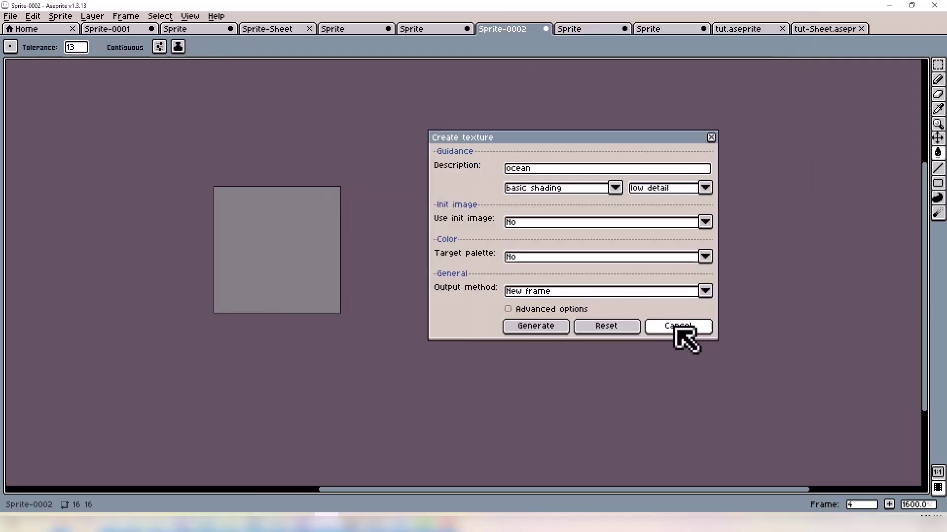
Step: Generate an ocean texture with basic shading and low detail, and generate another with the guidance weight at 31
click(530, 321)
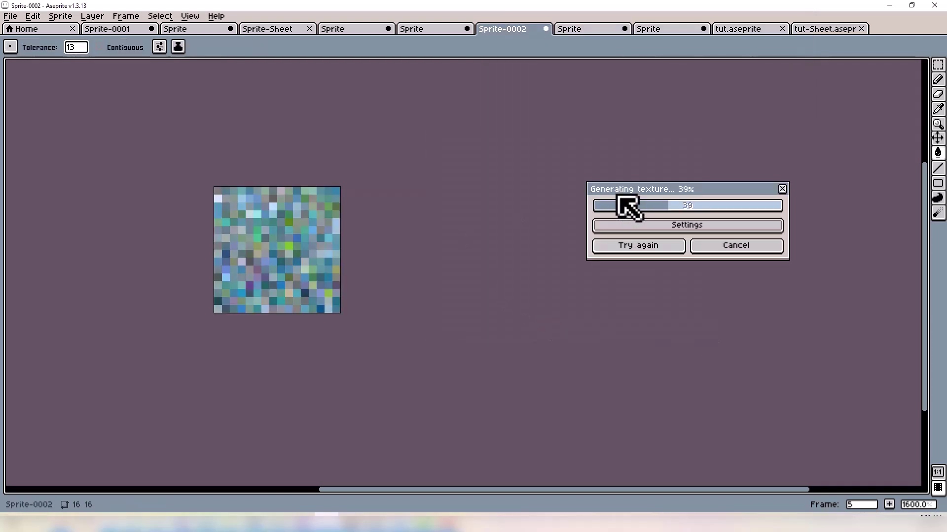
click(636, 287)
click(535, 308)
click(624, 114)
click(625, 291)
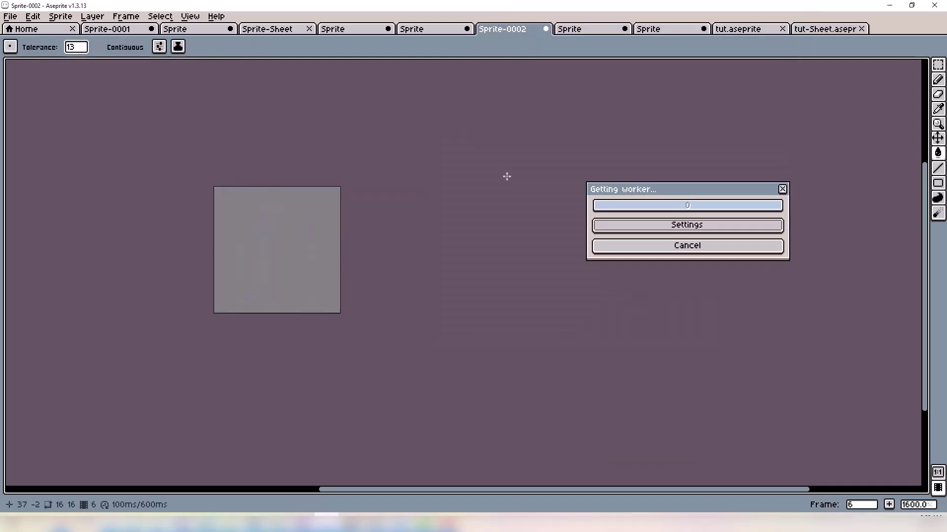
Step: Change the detail level to medium detail and generate another ocean texture
click(640, 287)
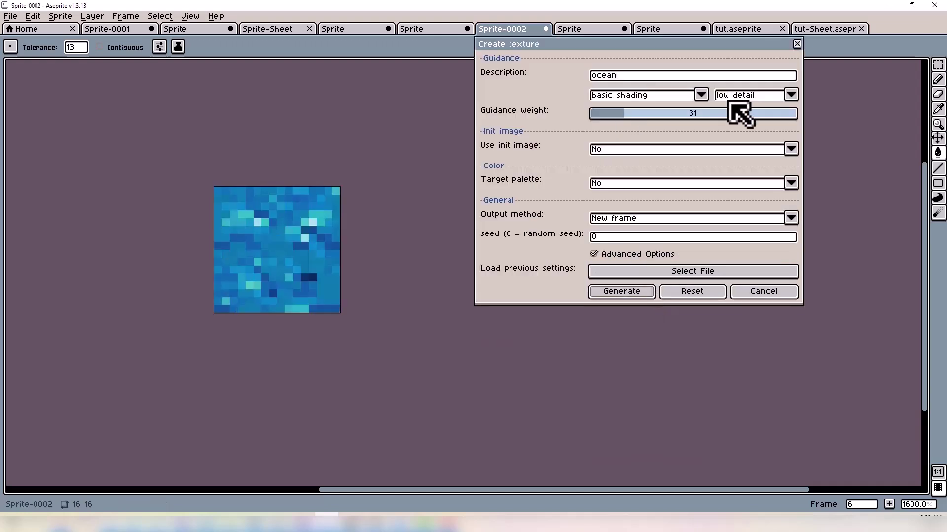
click(730, 100)
click(734, 127)
click(621, 291)
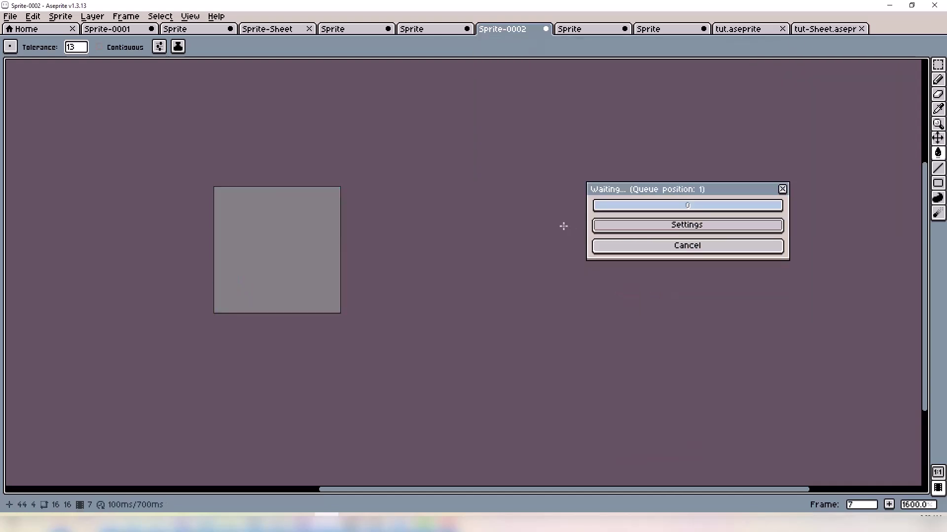
Step: Enable the init image for the texture, clear the canvas and fill it with light cyan
click(640, 287)
click(611, 150)
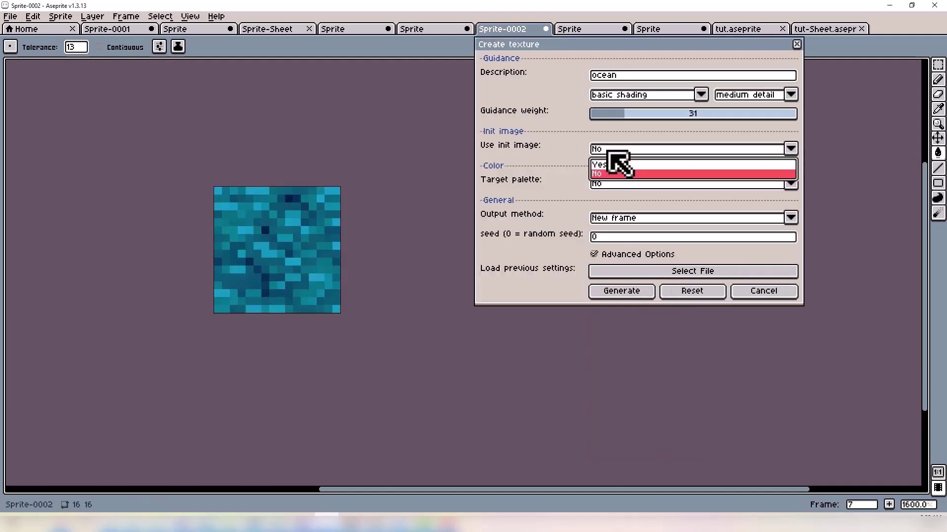
click(613, 162)
drag(405, 177, 507, 179)
key(ctrl+a)
key(Delete)
click(381, 225)
Step: Draw dark blue diagonal wave lines and short wave strokes across the light cyan canvas with the Pencil tool
drag(2, 257, 109, 263)
click(13, 89)
key(b)
mouse_move(320, 248)
mouse_down()
mouse_move(389, 205)
mouse_move(432, 192)
mouse_up()
drag(321, 311, 439, 241)
drag(399, 296, 431, 280)
drag(400, 224, 431, 217)
drag(328, 280, 336, 265)
drag(328, 209, 352, 193)
Step: Set the init image strength to 215 and the description to "wavy water", and generate the texture twice
drag(625, 240, 636, 239)
drag(618, 75, 536, 83)
text(wavy water)
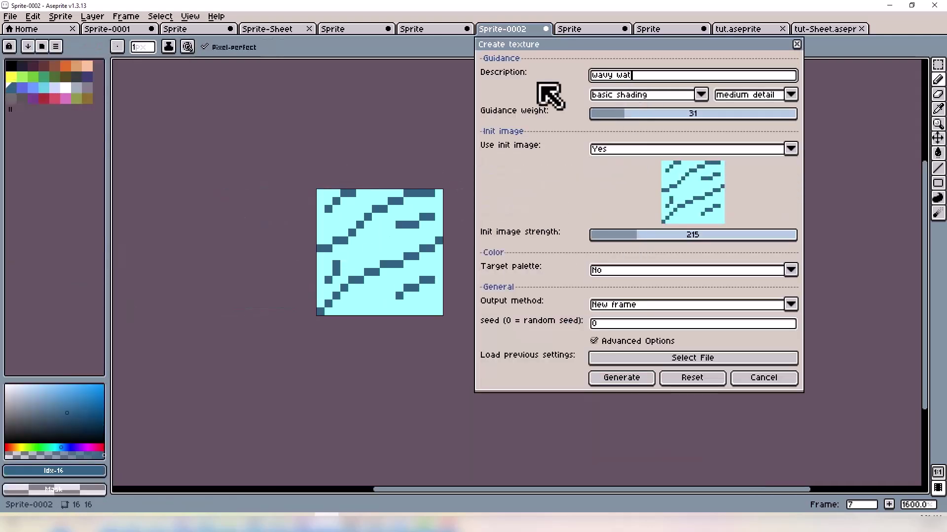
click(617, 380)
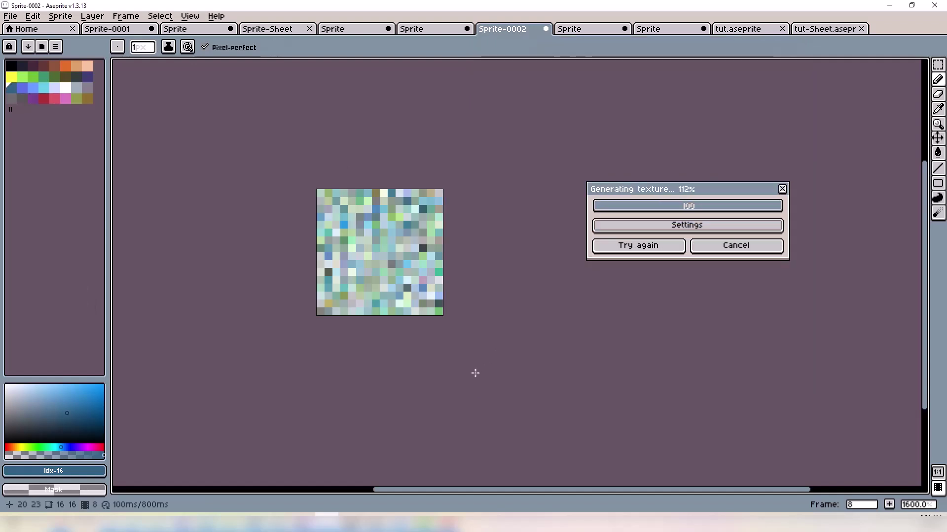
click(675, 227)
click(620, 380)
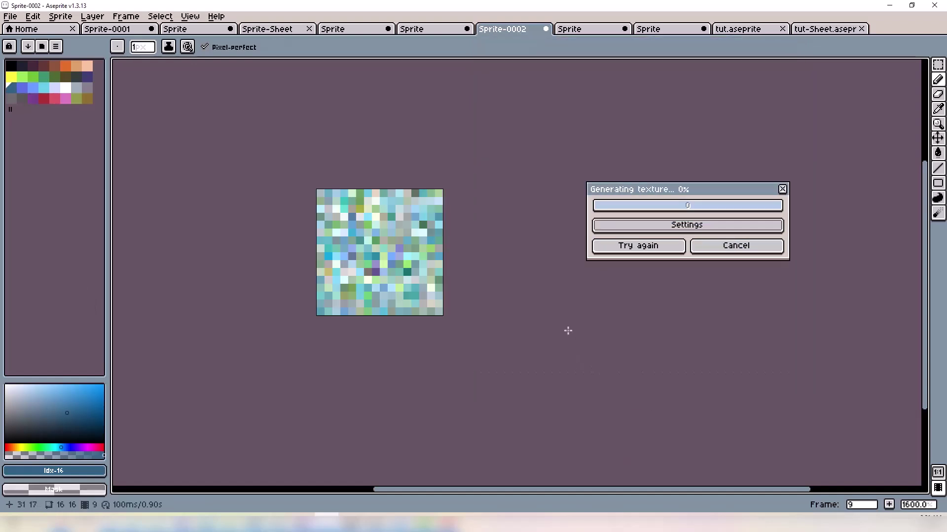
Step: Cancel the Create texture settings and open the Create tileset tool from the map tools
click(653, 289)
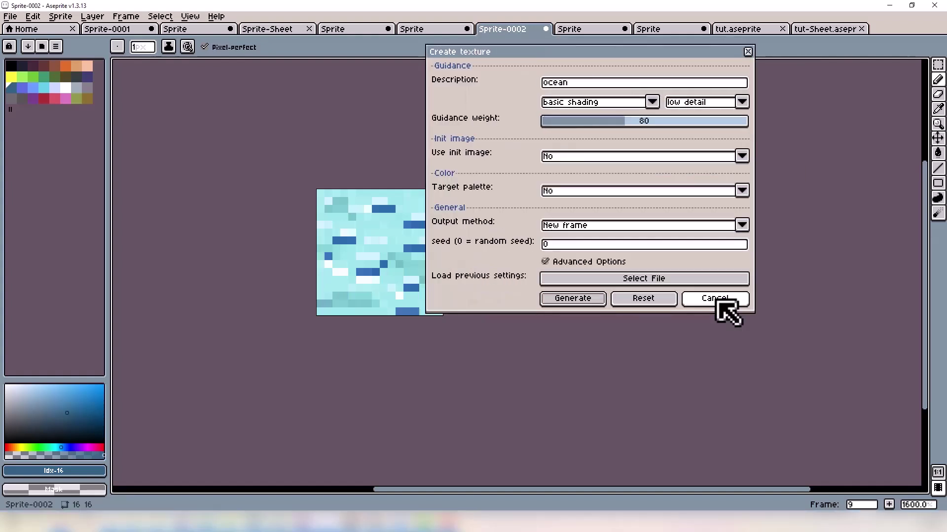
click(717, 303)
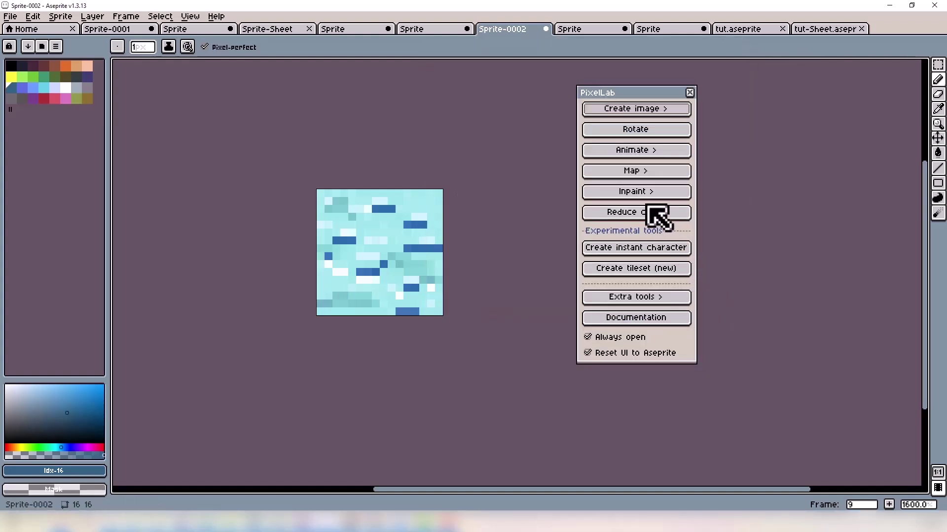
click(639, 177)
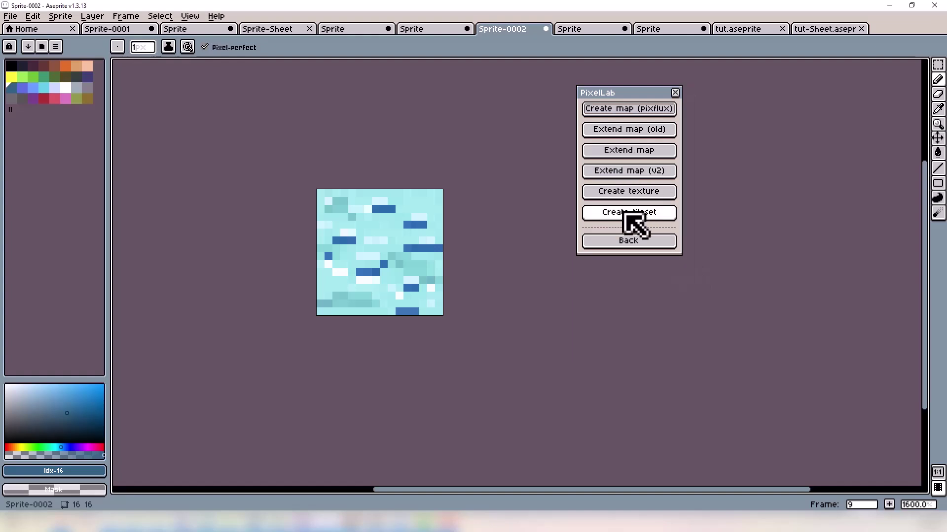
click(629, 213)
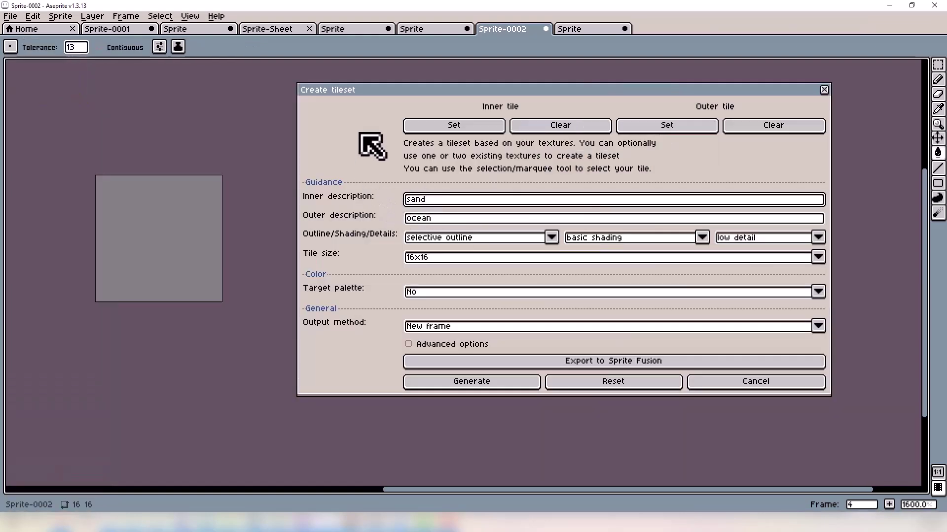
drag(342, 93, 284, 72)
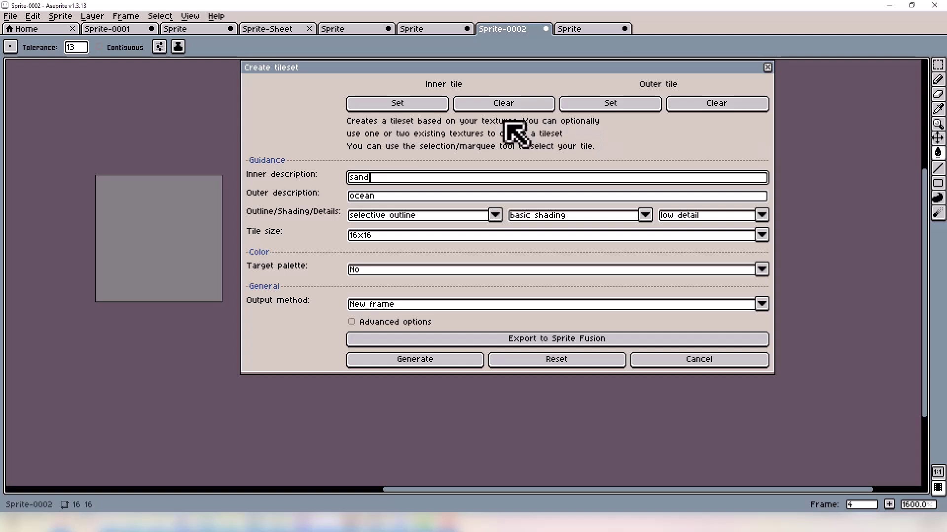
Step: Try the light cyan canvas as the inner tile with a tile size of 32x32
click(176, 204)
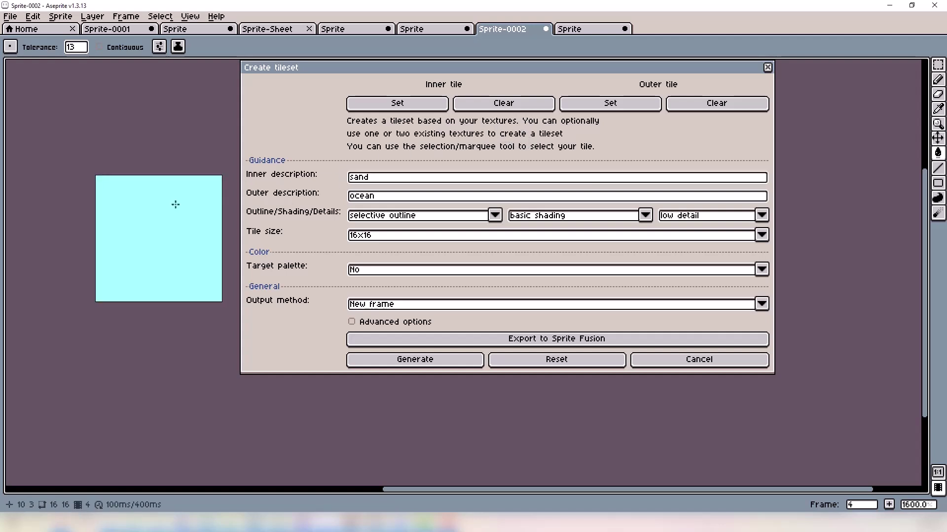
click(400, 104)
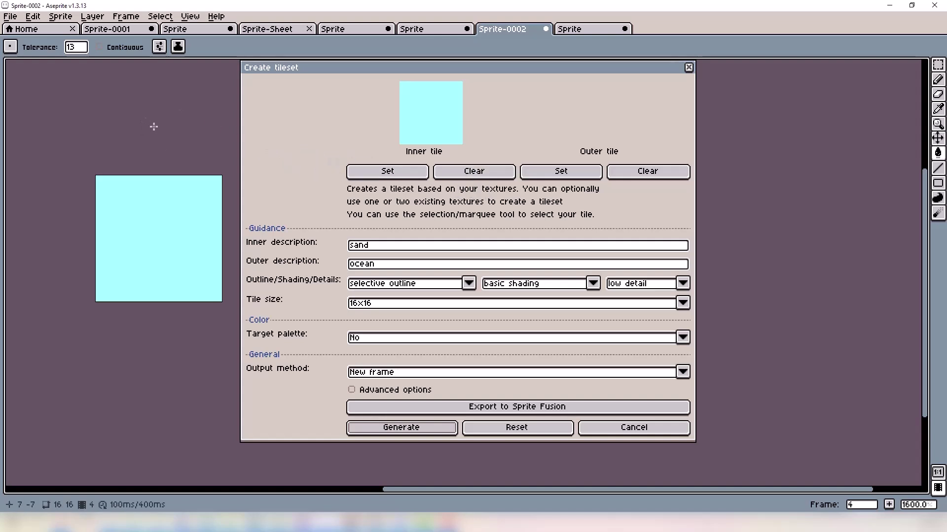
click(377, 303)
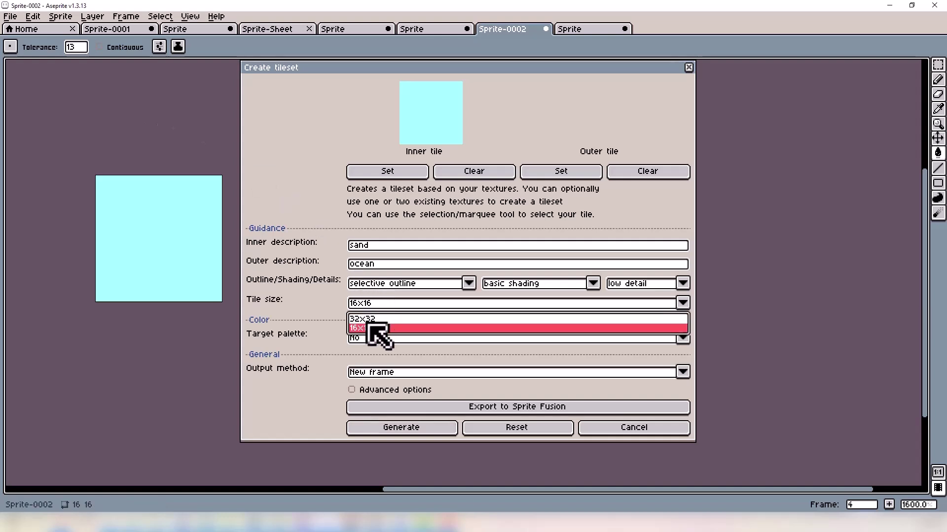
click(371, 319)
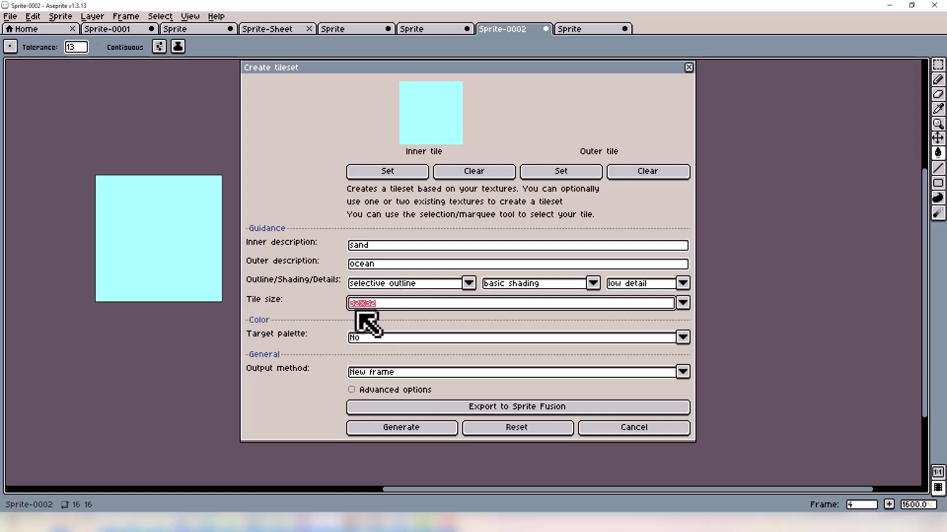
Step: Clear the inner tile and set the tile size back to 16x16
click(466, 172)
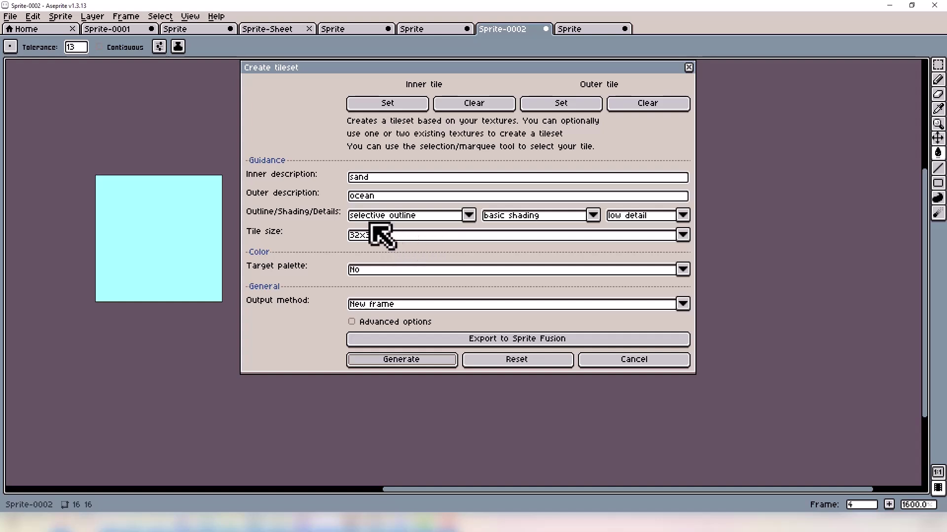
click(373, 236)
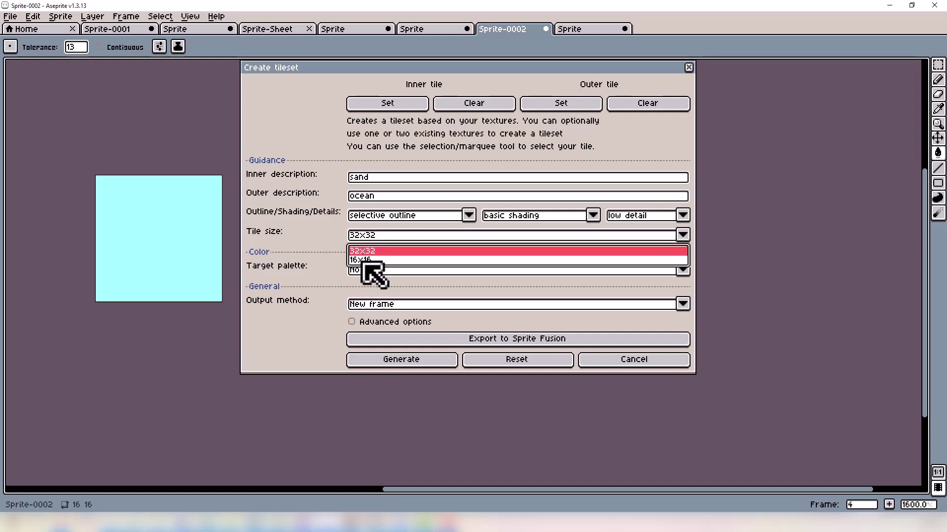
click(364, 261)
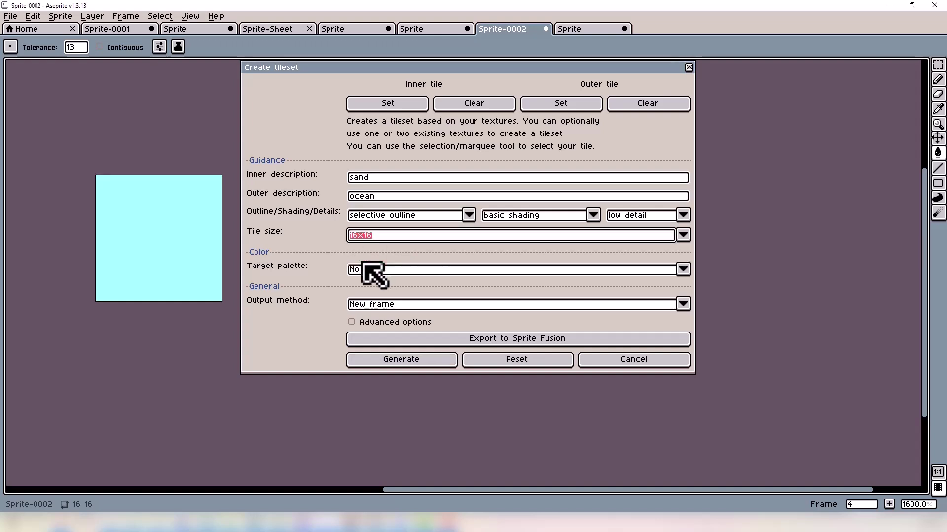
Step: Review the descriptions and the outline, shading and detail choices, and enable the advanced tileset options
click(389, 178)
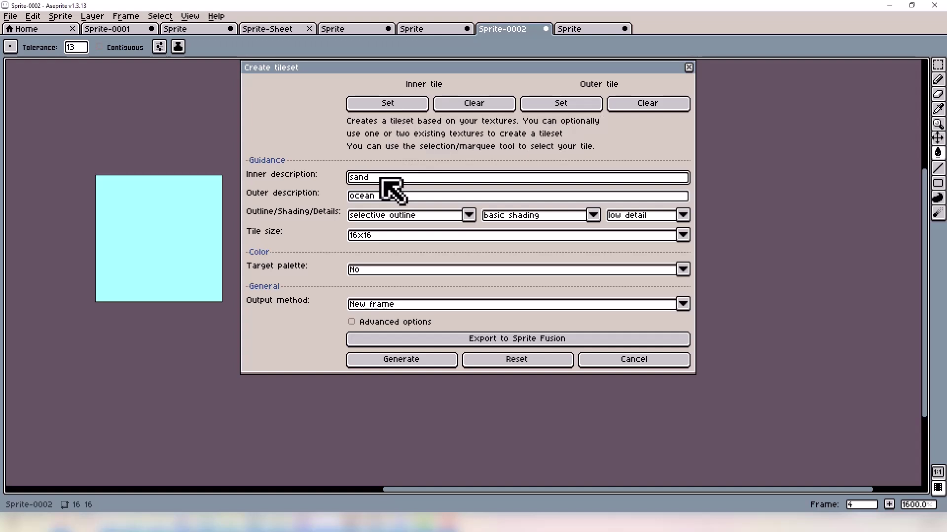
click(365, 196)
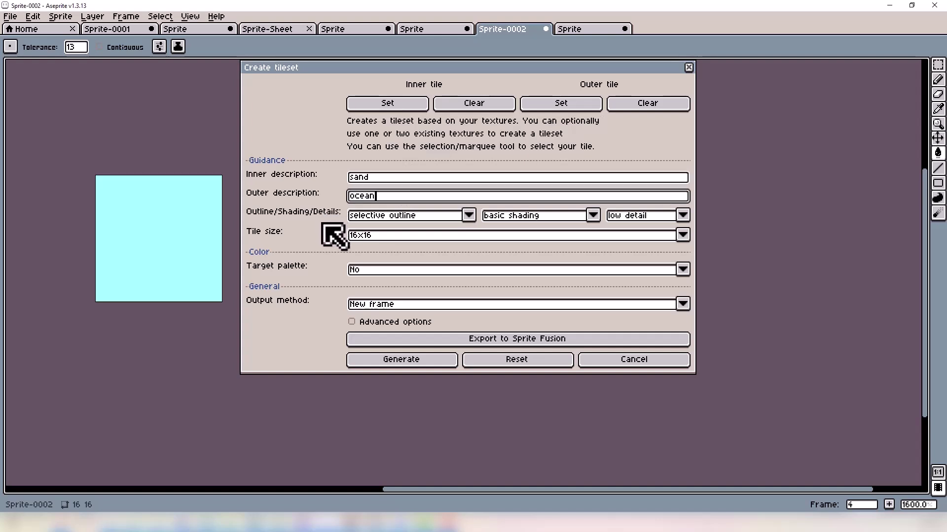
click(371, 217)
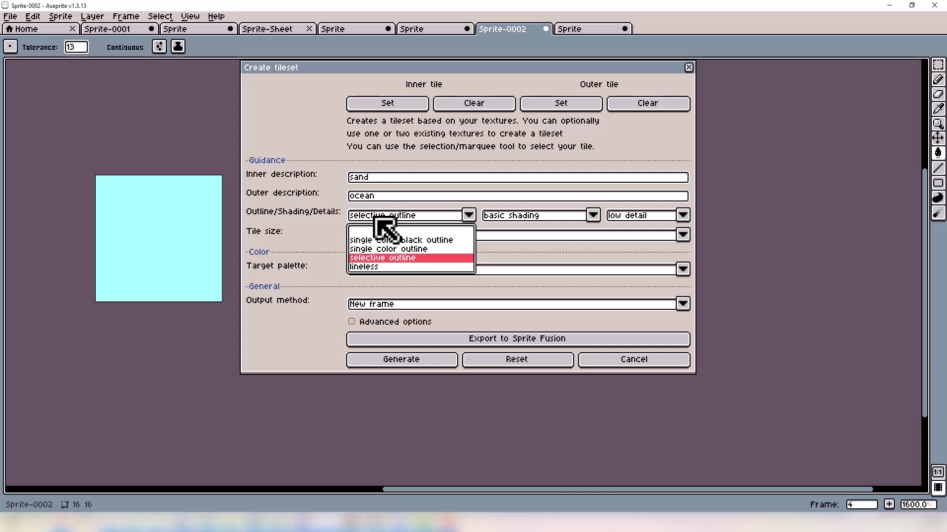
click(376, 219)
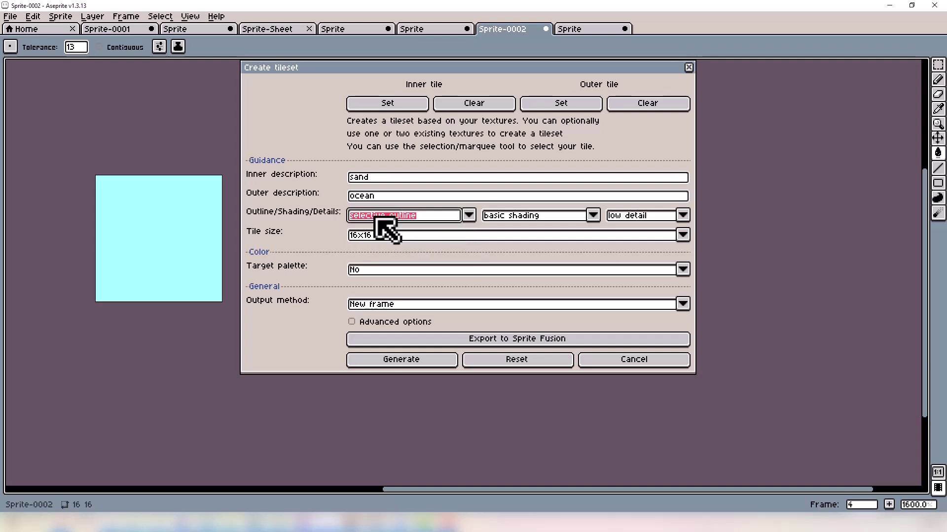
click(504, 216)
click(616, 215)
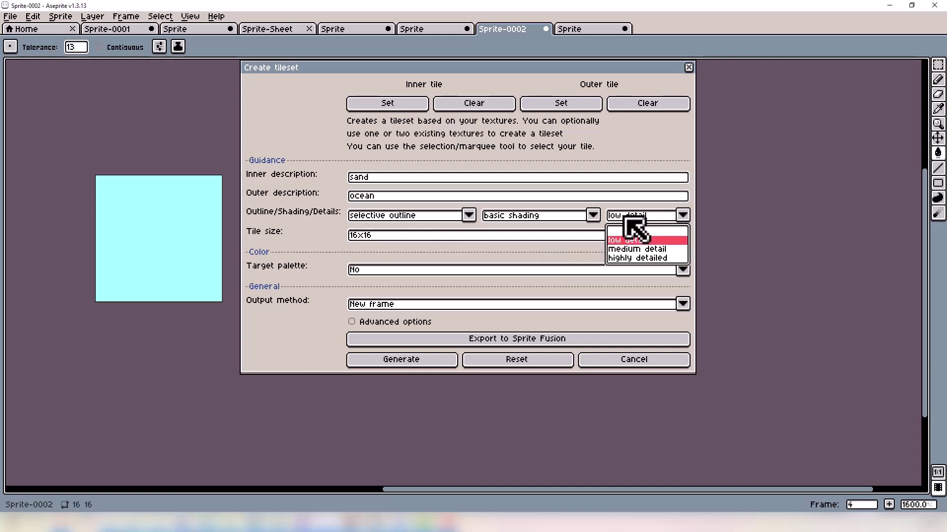
click(570, 215)
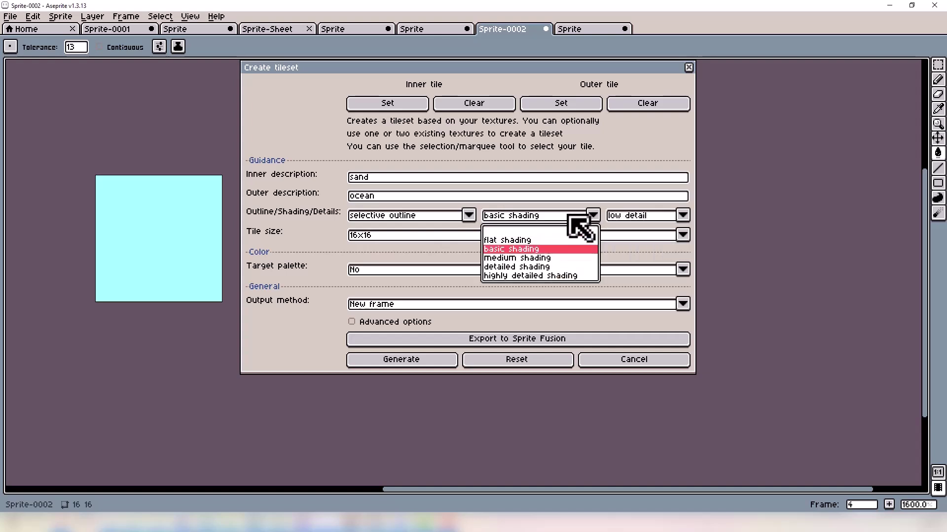
click(541, 218)
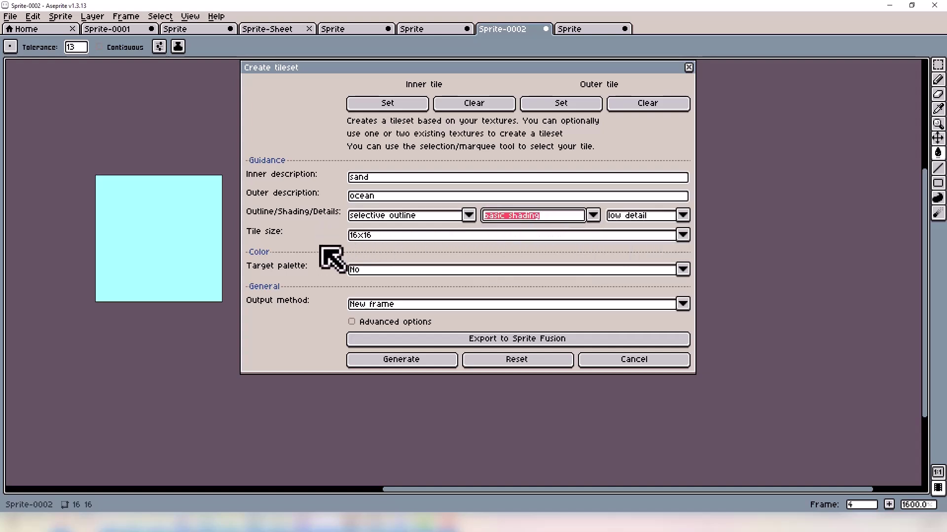
click(363, 321)
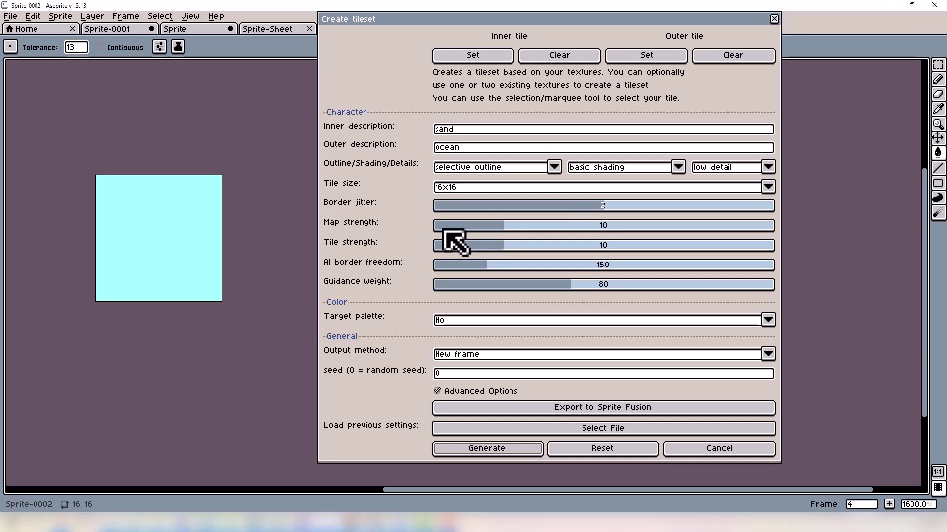
Step: Try a map strength of 22 and a tile strength of 15, and adjust the AI border freedom
drag(444, 229, 657, 235)
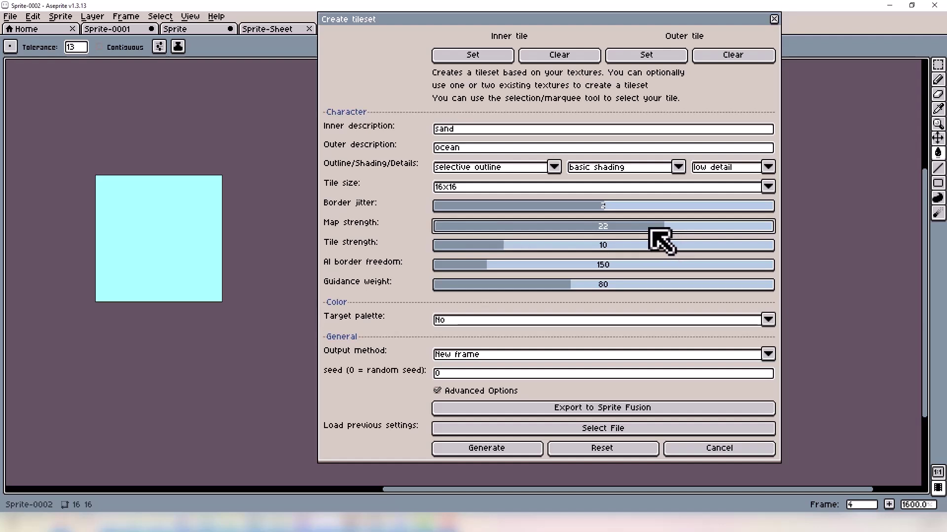
click(491, 249)
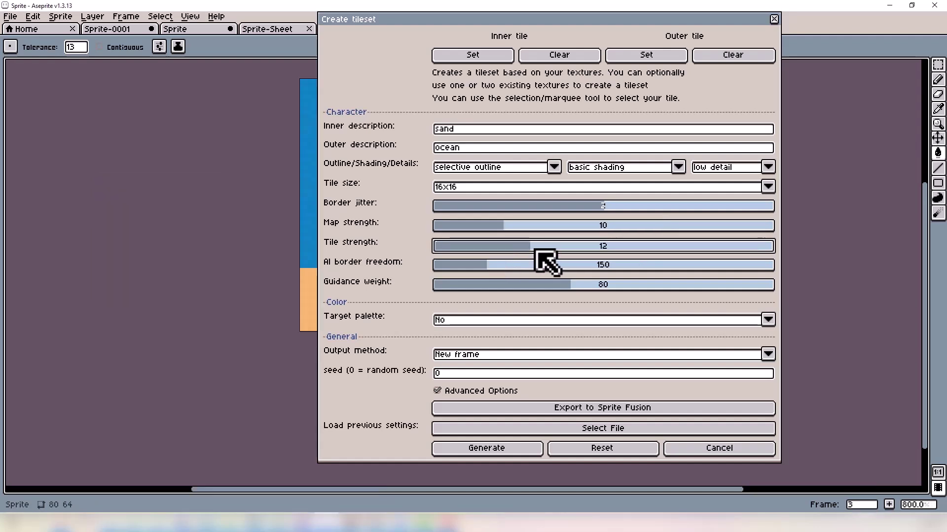
drag(538, 250, 570, 251)
drag(462, 270, 513, 271)
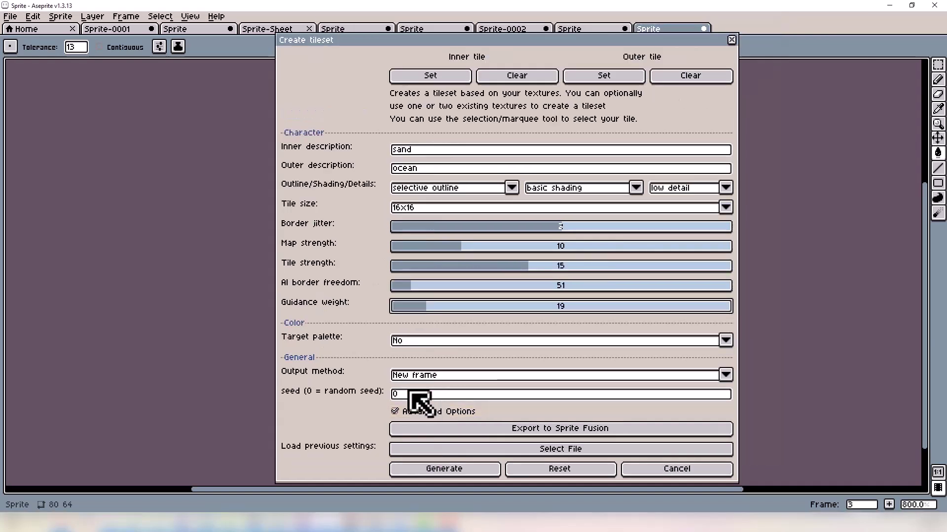
Step: Export the tileset in Sprite Fusion format as tileset.json, and adjust the border jitter
click(523, 435)
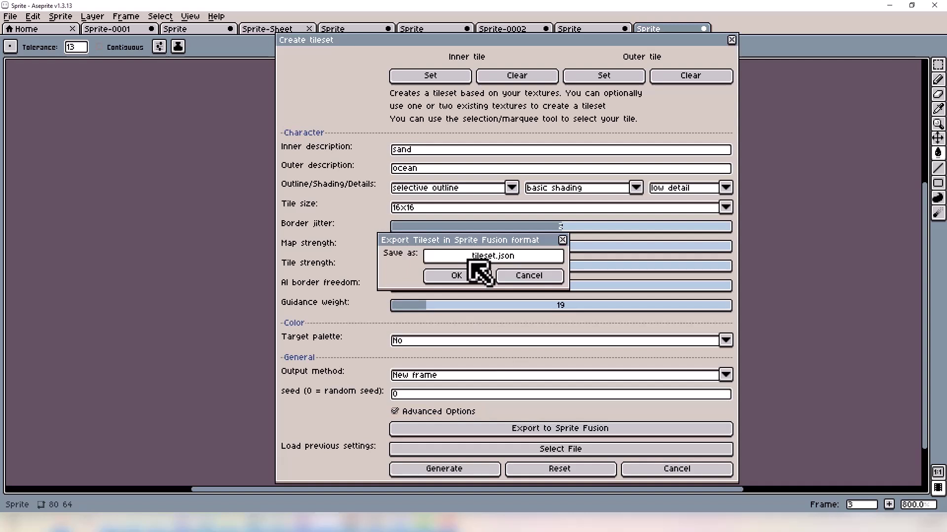
click(471, 275)
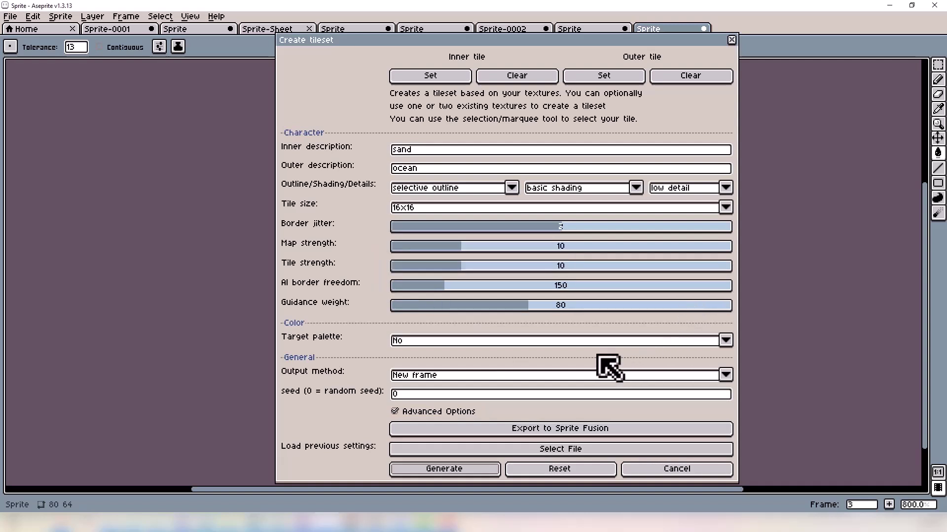
click(487, 229)
drag(488, 230, 509, 237)
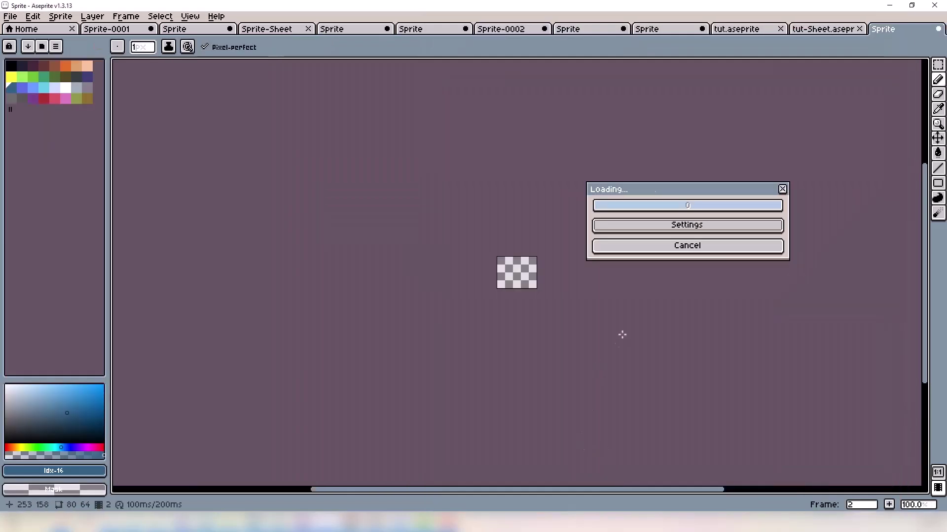
Step: Generate the sand and ocean tileset, return to its settings and generate another version in a new frame
scroll(532, 277, up, 6)
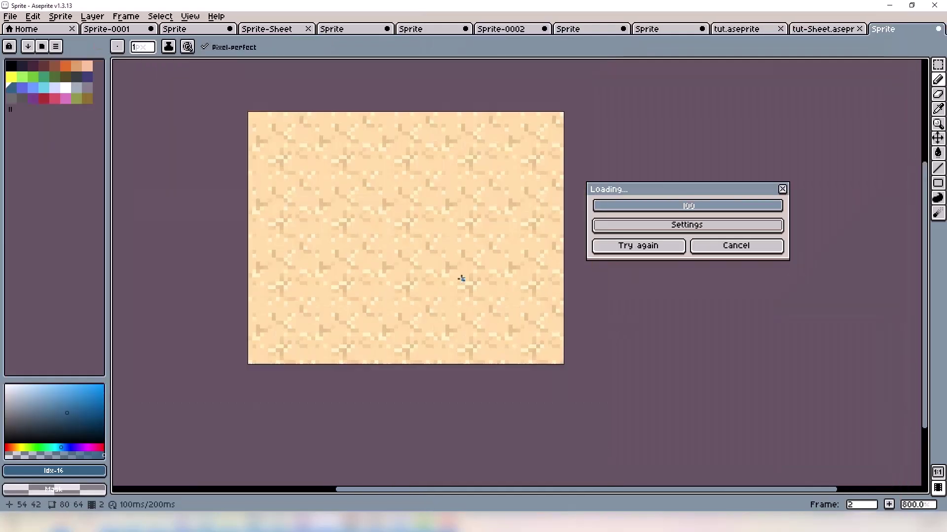
drag(463, 279, 525, 294)
click(622, 247)
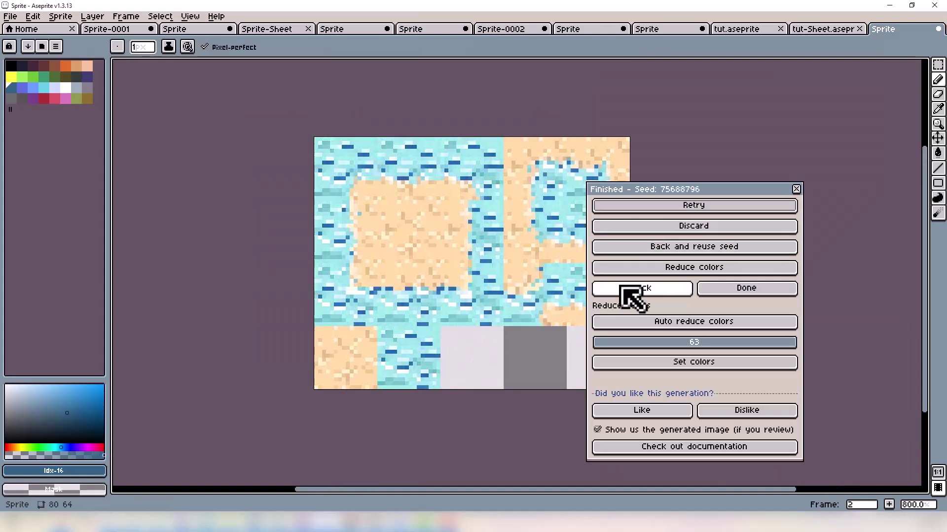
click(581, 406)
drag(626, 314, 673, 315)
click(562, 459)
click(576, 446)
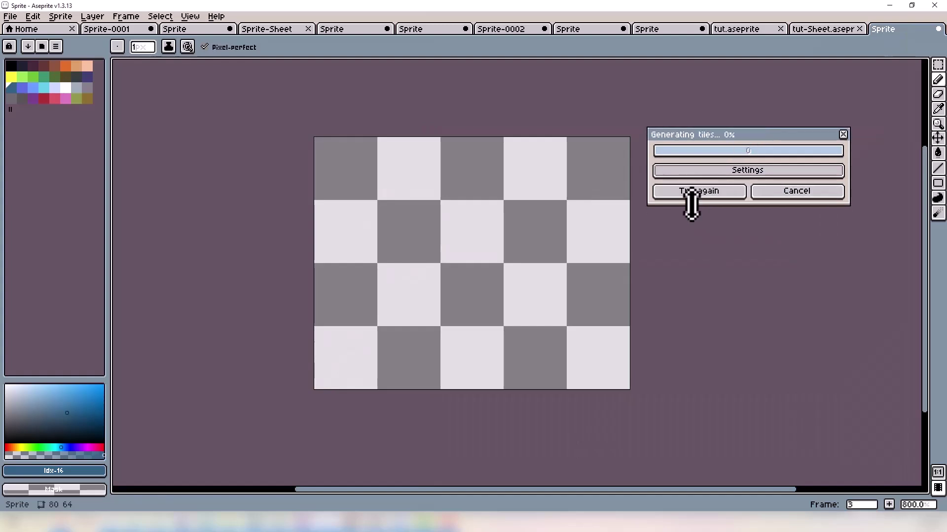
click(691, 203)
scroll(575, 262, down, 1)
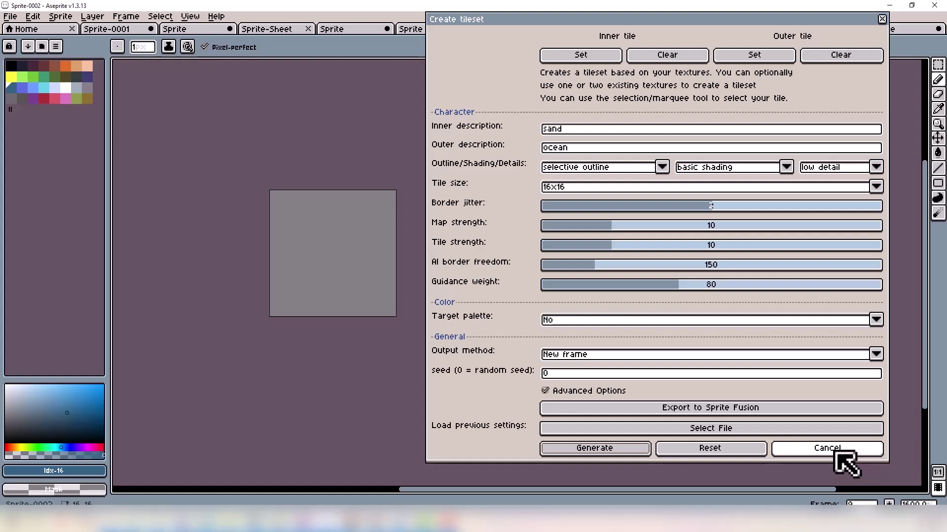
Step: Cancel the Create tileset settings, open the experimental Create tileset (new) tool and review its inner, transition and outer descriptions
click(838, 452)
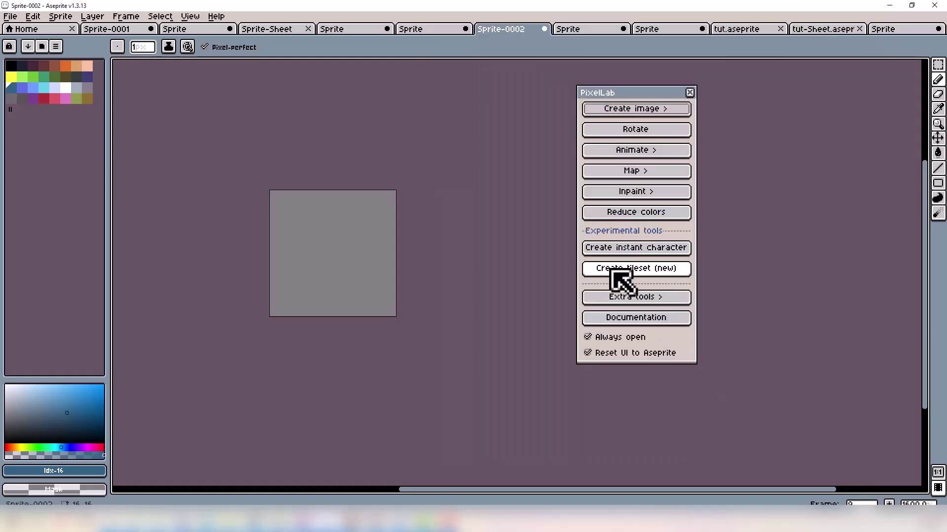
click(622, 282)
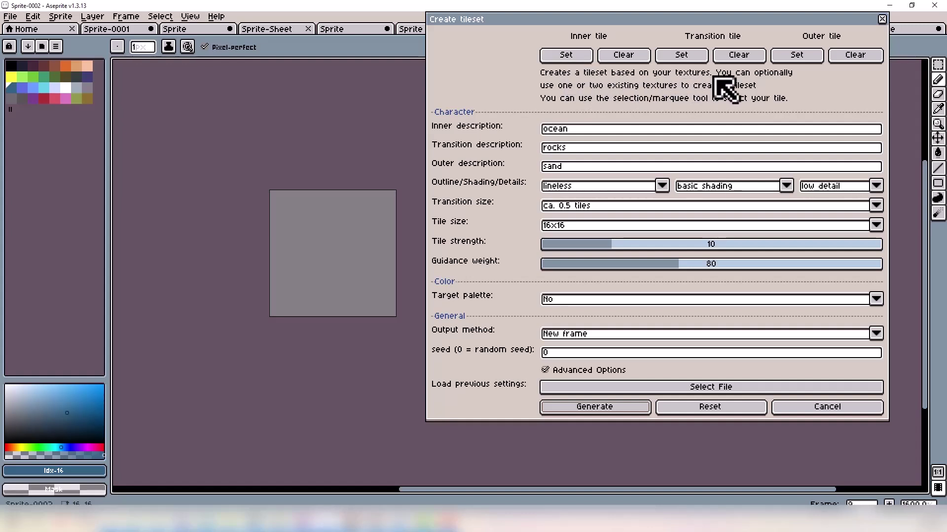
click(568, 129)
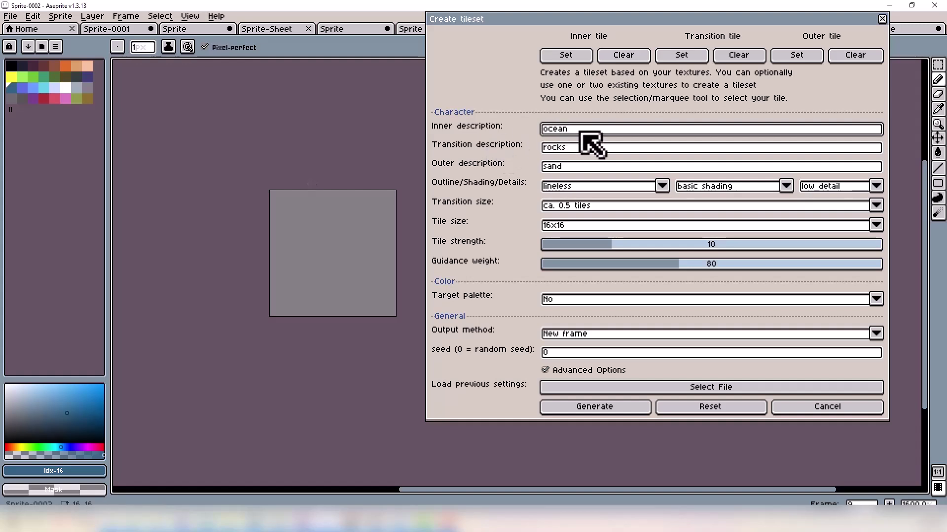
click(575, 149)
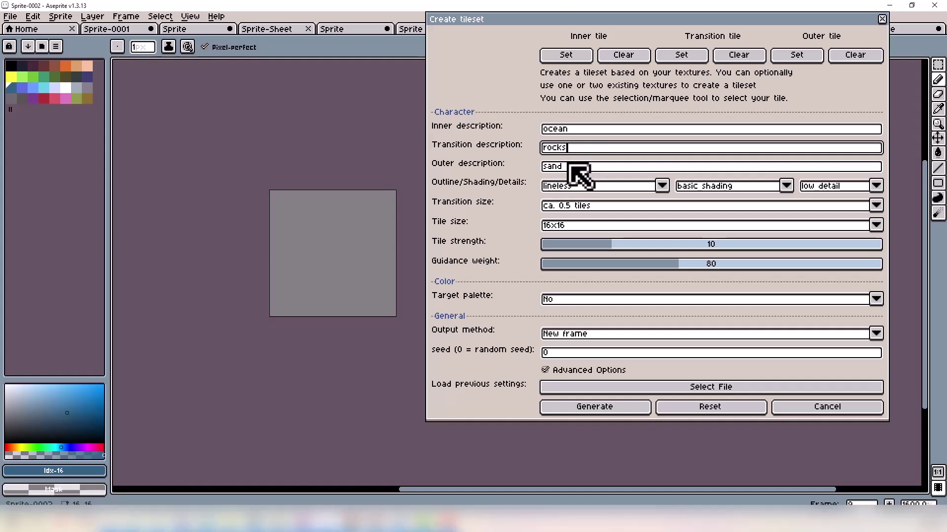
click(568, 167)
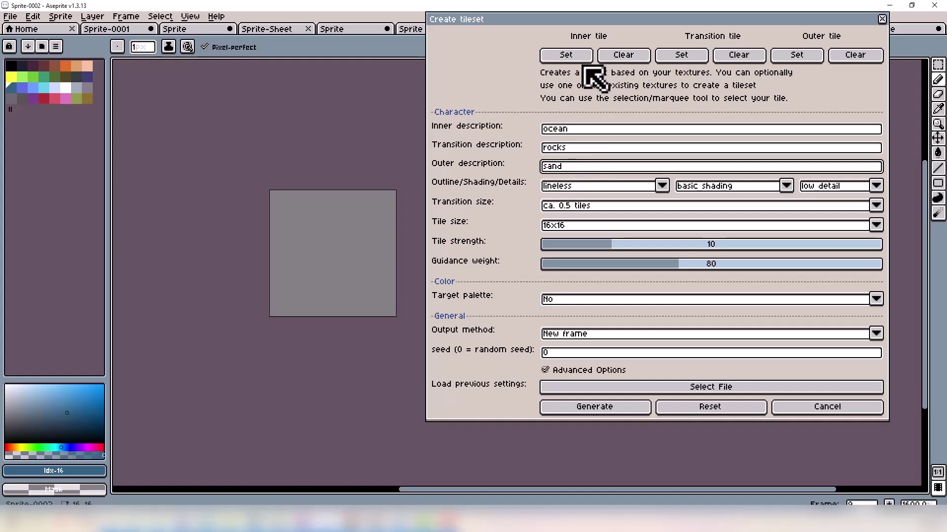
click(572, 129)
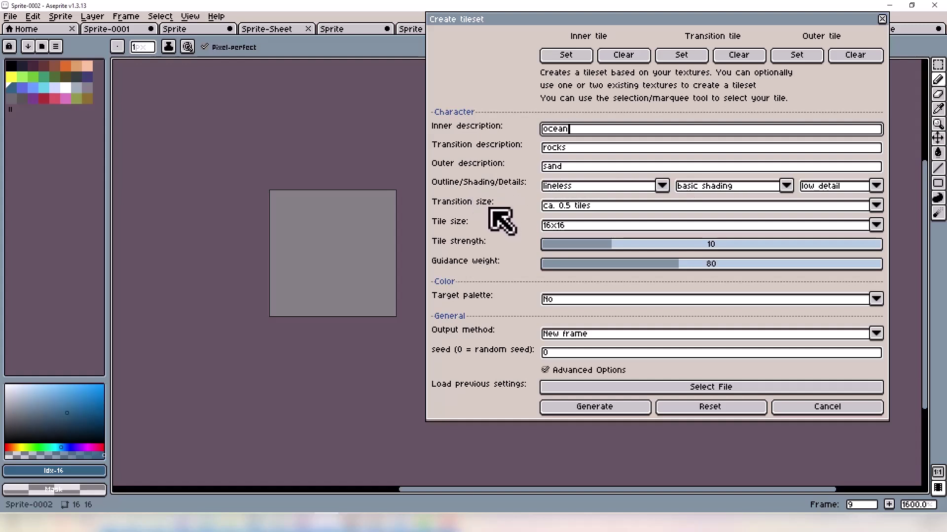
Step: Review the transition size options and compare them with the example tilesets in tut-Sheet.aseprite, moving the Create tileset dialog out of the way
click(578, 206)
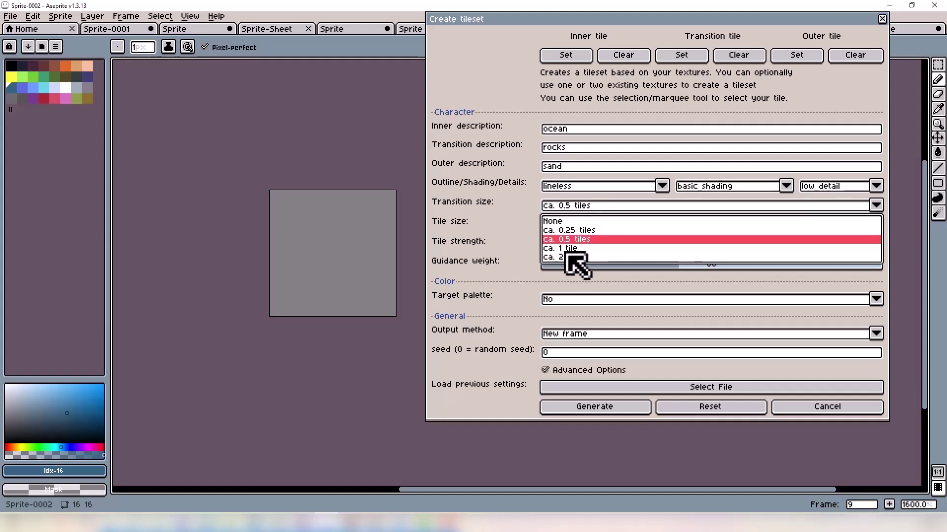
drag(568, 23, 206, 24)
click(824, 29)
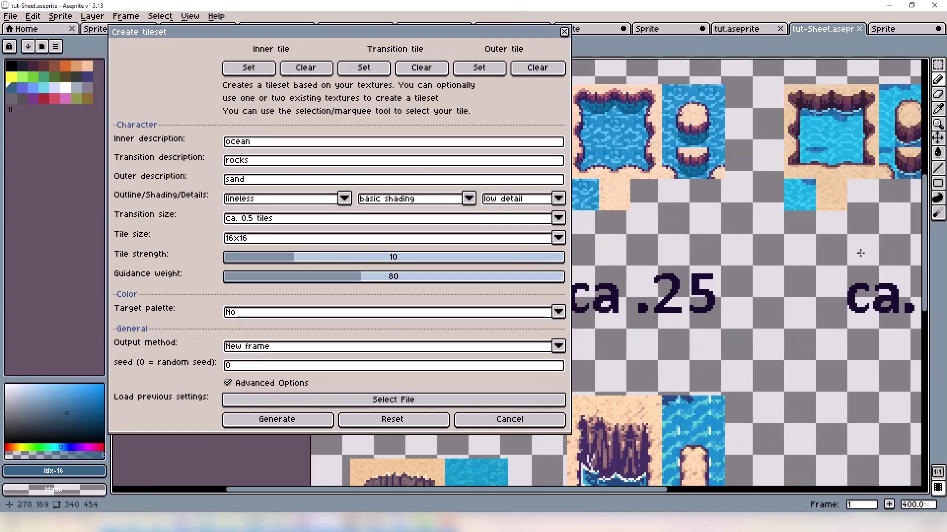
drag(855, 252, 759, 269)
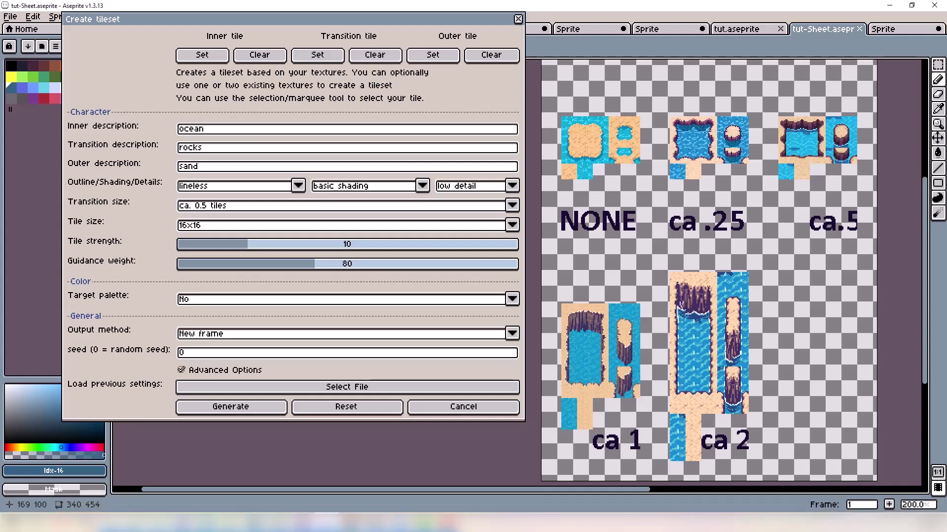
scroll(690, 127, up, 5)
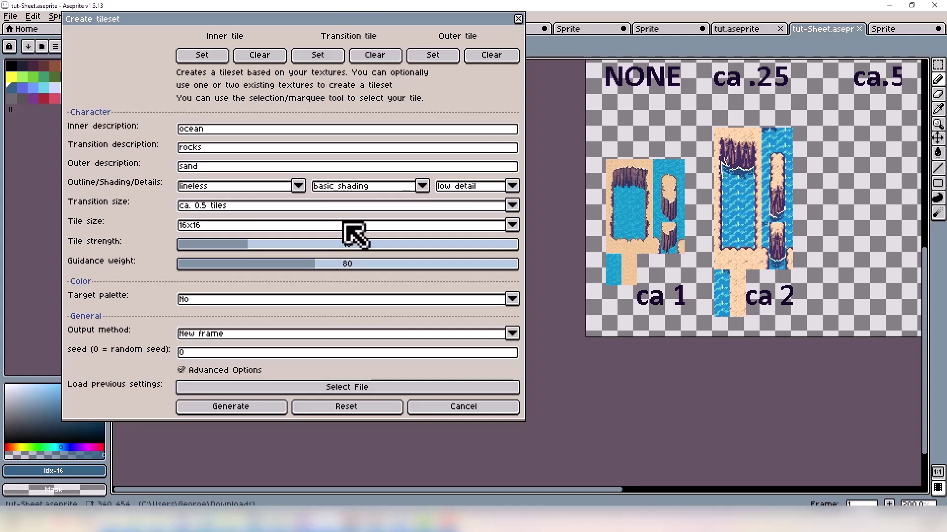
Step: Check the tile size options, choose 16x16, and review the outer and transition descriptions
click(351, 225)
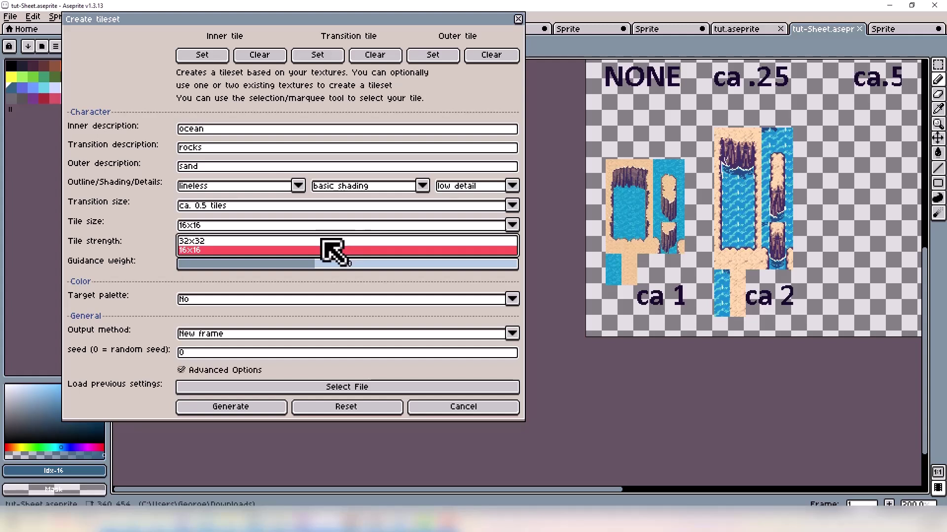
click(323, 250)
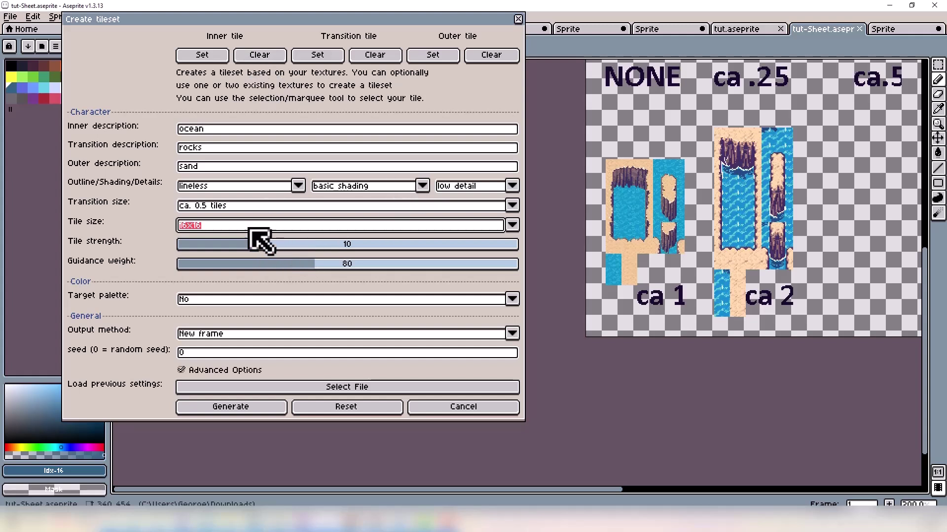
click(192, 163)
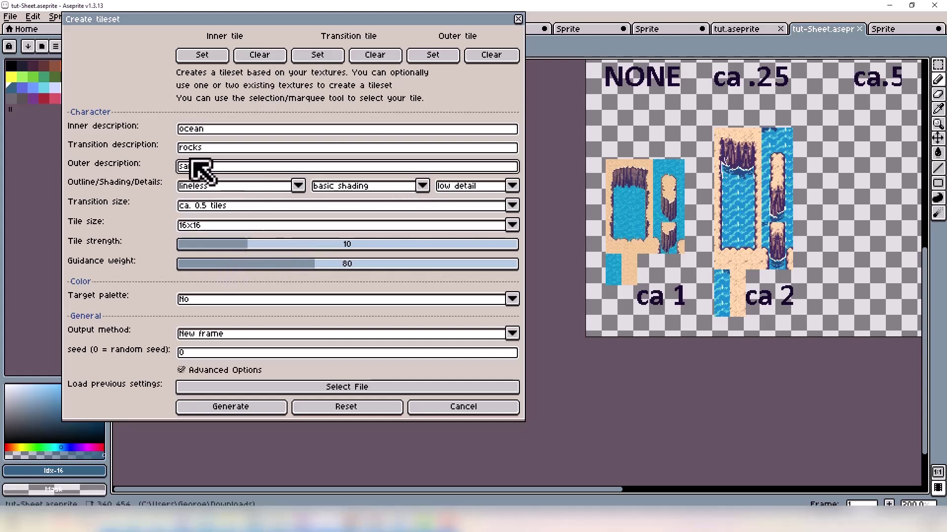
click(201, 149)
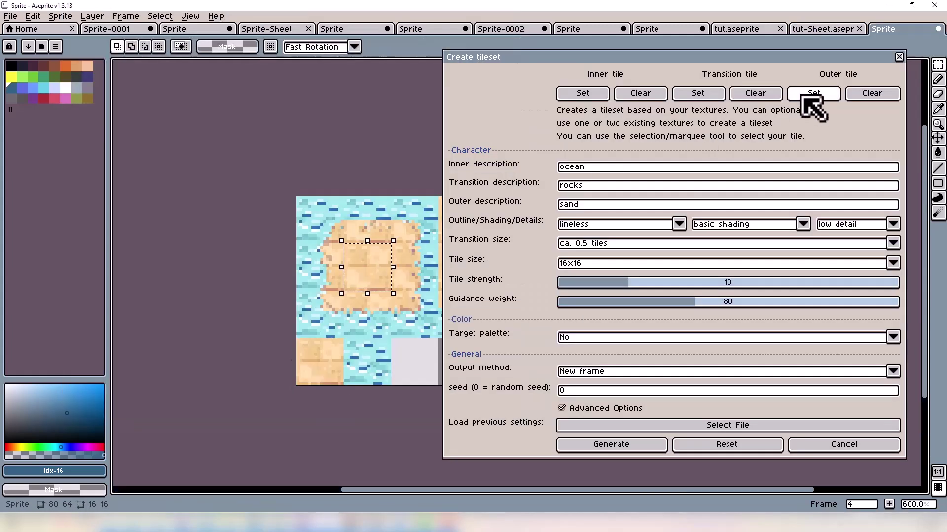
Step: Use the ocean and sand textures as inner and outer tiles and set the descriptions to clear ocean, rocks cliff and sandstone
click(812, 92)
click(582, 145)
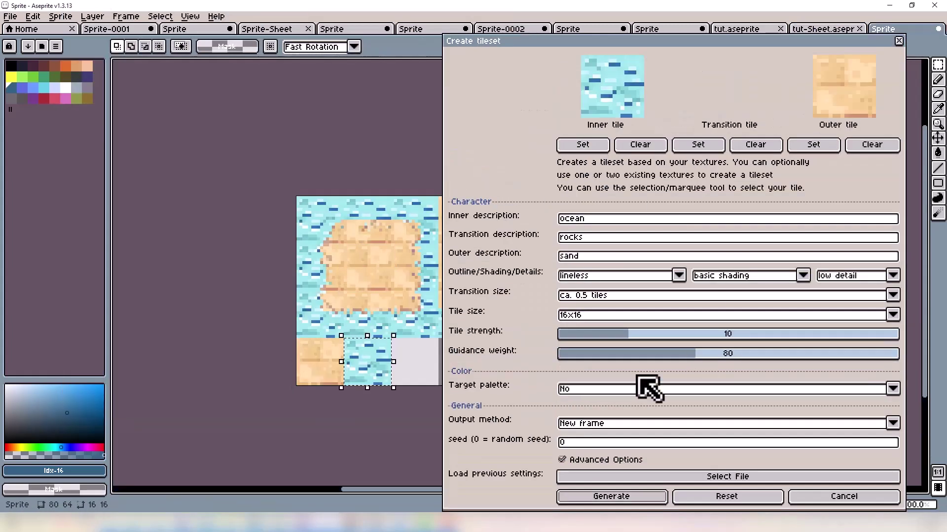
click(596, 237)
text(cliff)
drag(594, 219, 465, 218)
text(clear ocean)
drag(591, 256, 506, 257)
text(sandstone)
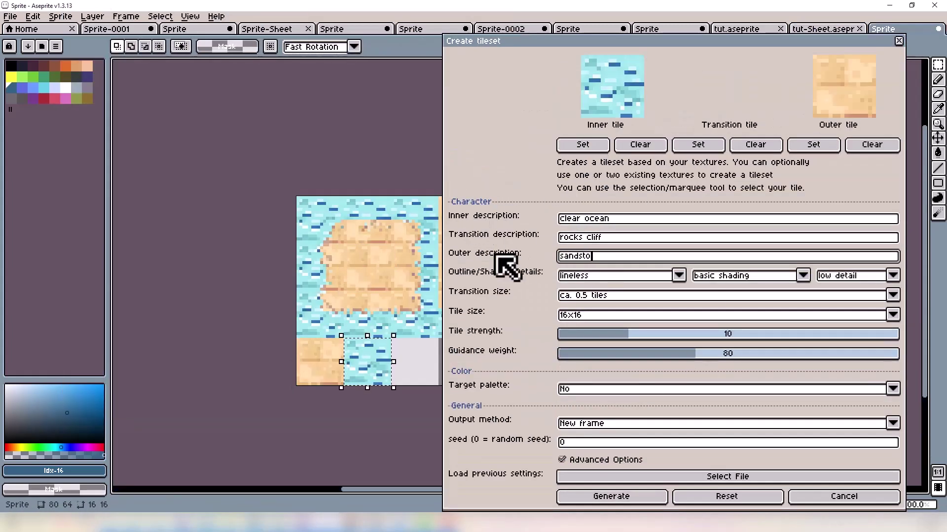
Step: Adjust the guidance weight and tile strength and generate the rocks cliff tileset in a new frame
click(710, 352)
click(614, 335)
click(624, 496)
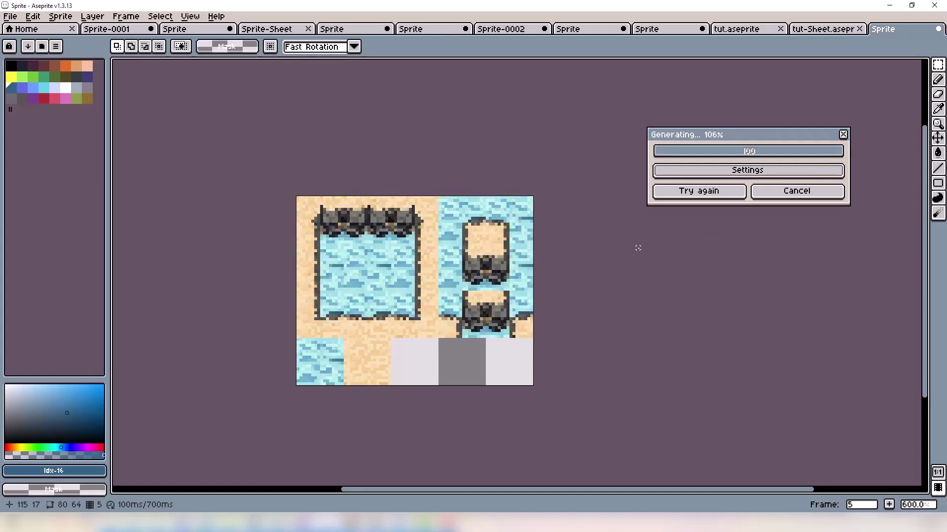
Step: Show the timeline and look through the generated tileset frames, stopping at the brown cliff version in frame 6
key(Tab)
key(Tab)
drag(291, 496, 276, 416)
click(274, 452)
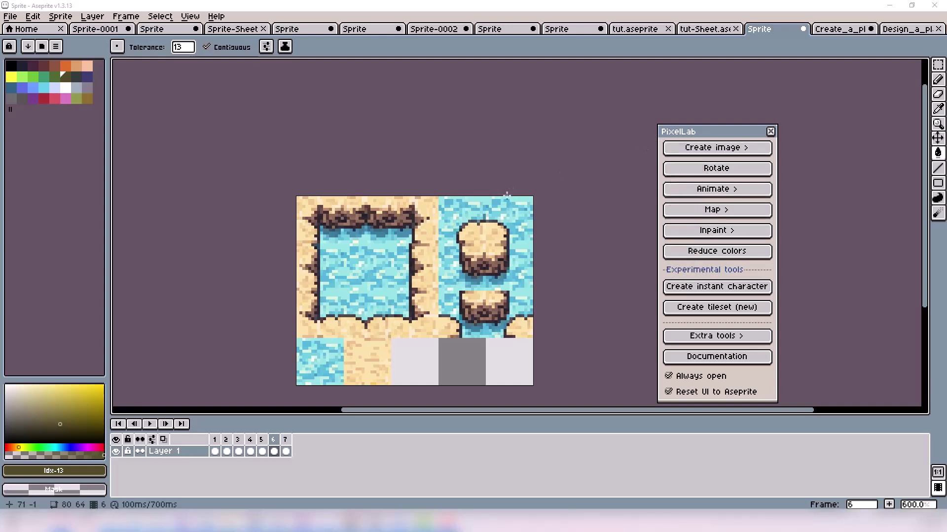
drag(423, 217, 481, 173)
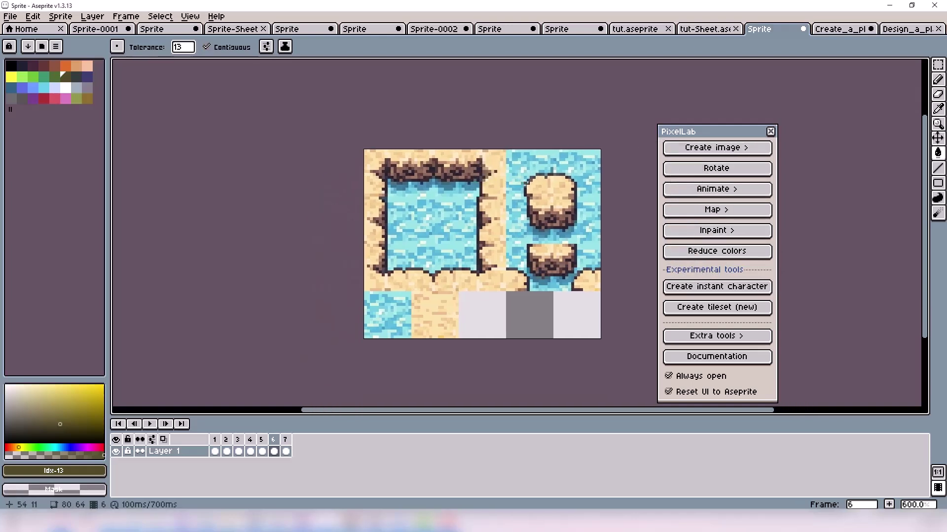
Step: Open the regular Create tileset tool and export the cliff tileset in frame 6 to Sprite Fusion
click(711, 212)
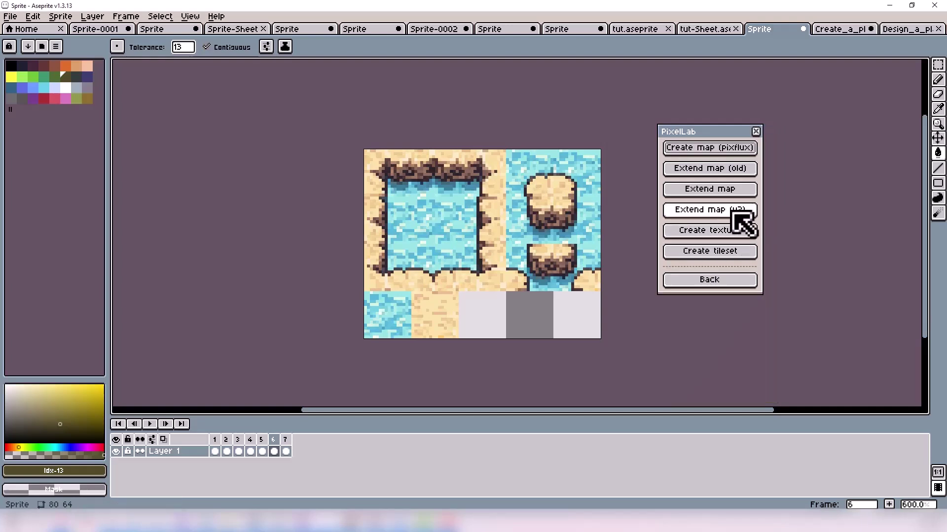
click(703, 253)
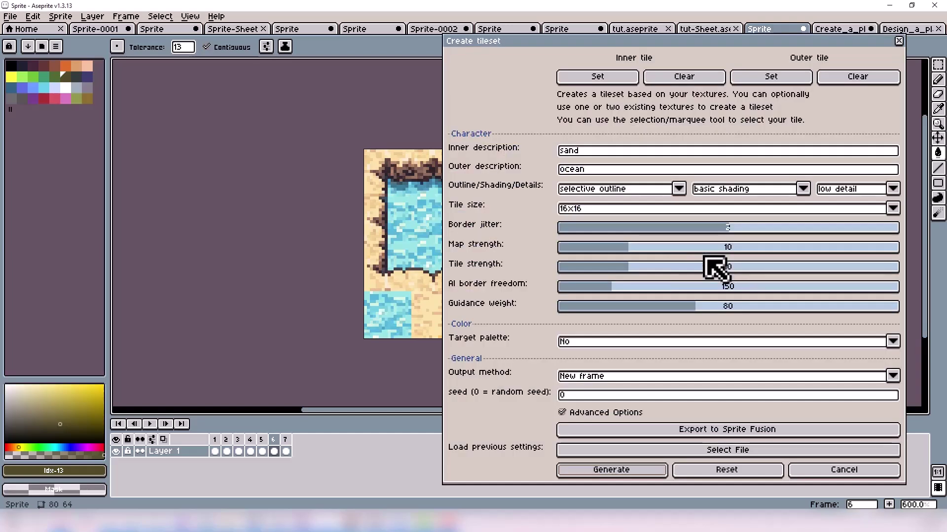
click(702, 431)
click(524, 279)
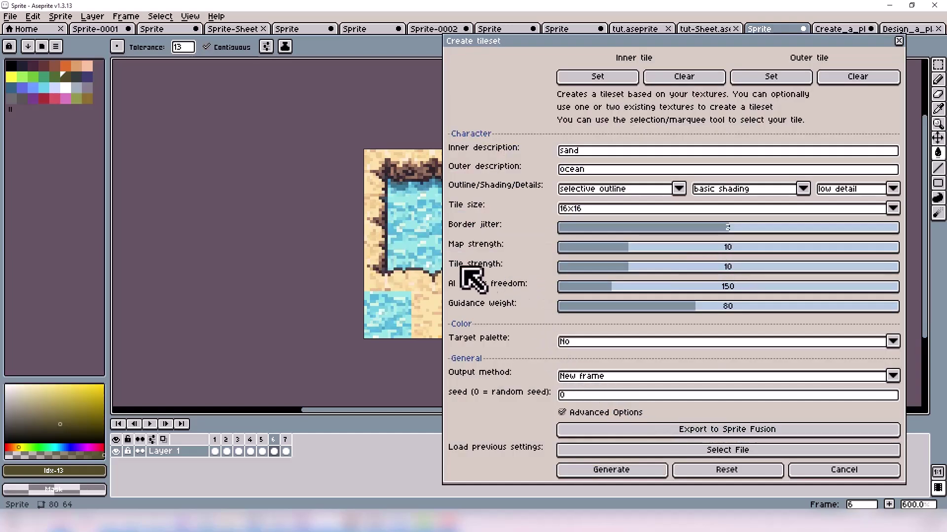
drag(409, 254, 222, 232)
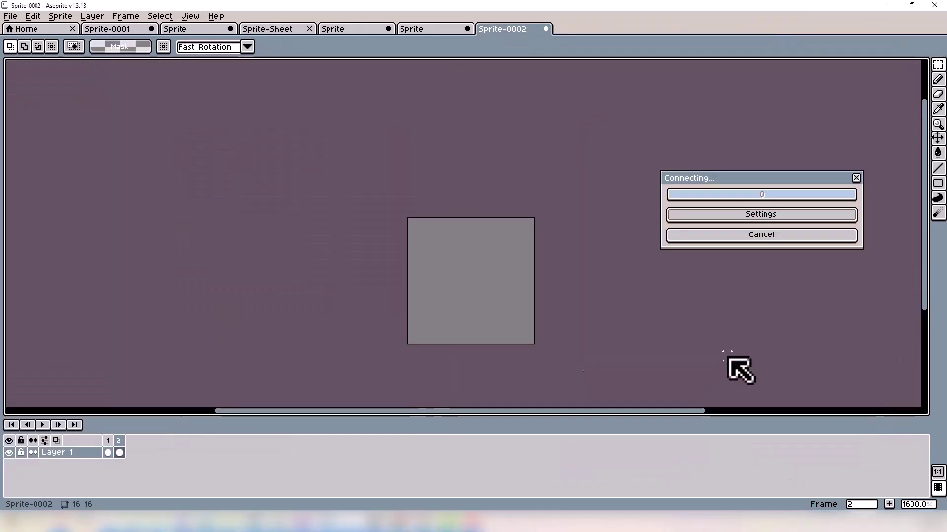
Step: Return from the generated ocean texture to the Create texture settings and generate a "sunny sand" texture in a new frame
drag(755, 183, 681, 193)
drag(536, 295, 573, 234)
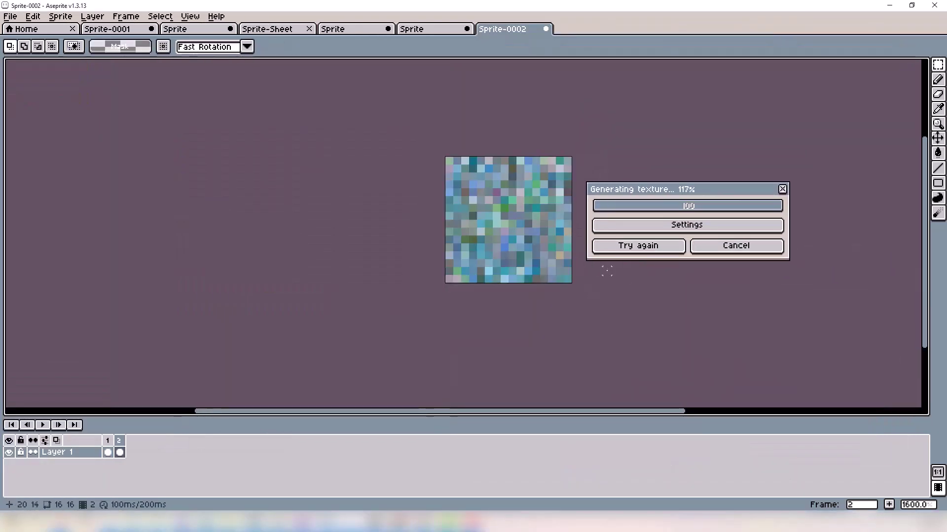
click(640, 286)
drag(735, 141, 552, 137)
text(sunny sand)
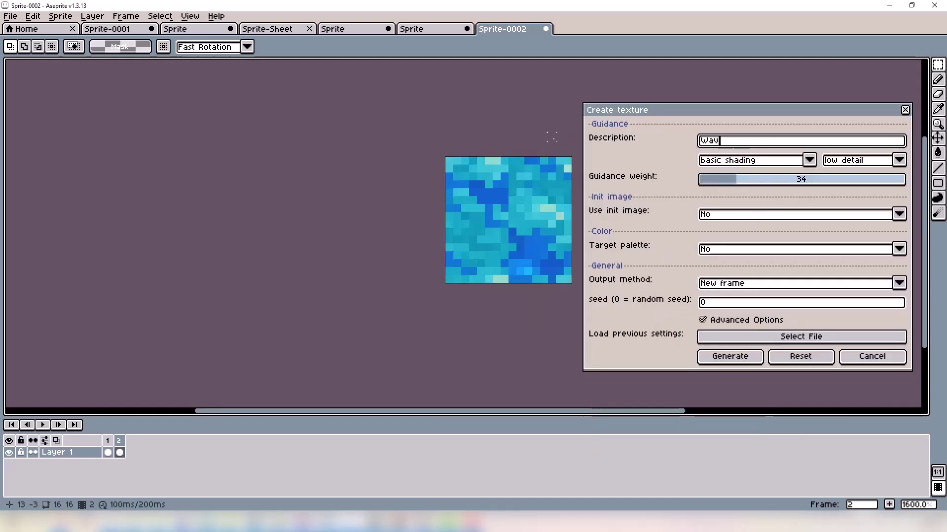
click(749, 357)
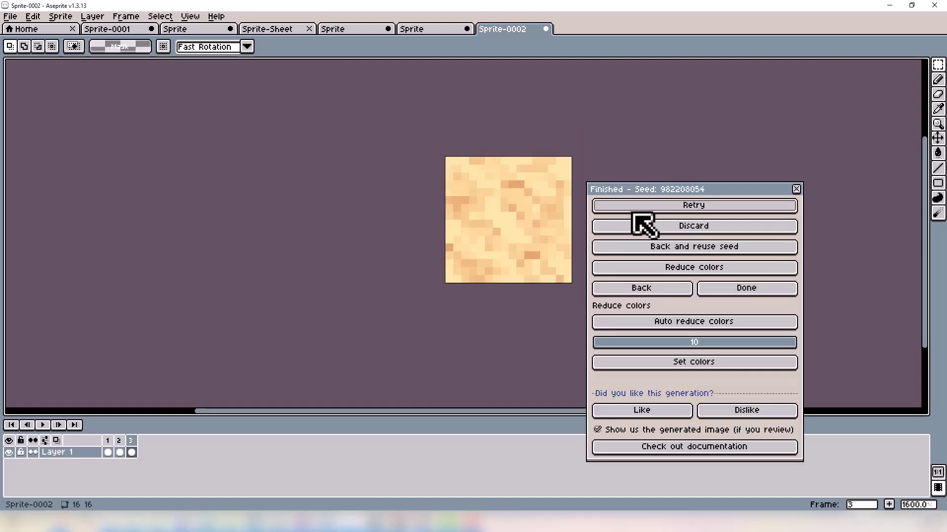
Step: Return to the texture settings, change the description to "rocky wall" and generate the texture in a new frame
click(642, 288)
click(757, 142)
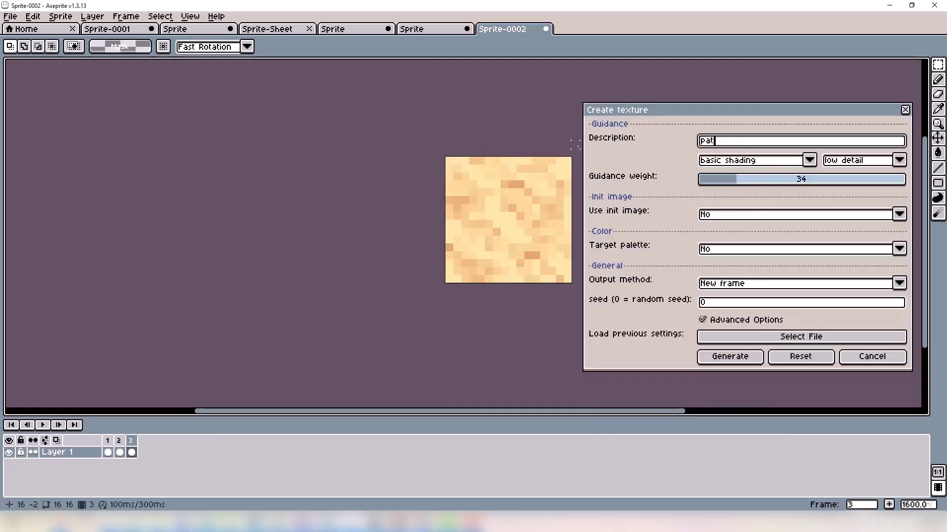
text(patchy grass)
key(ctrl+a)
text(rocky wall)
key(Return)
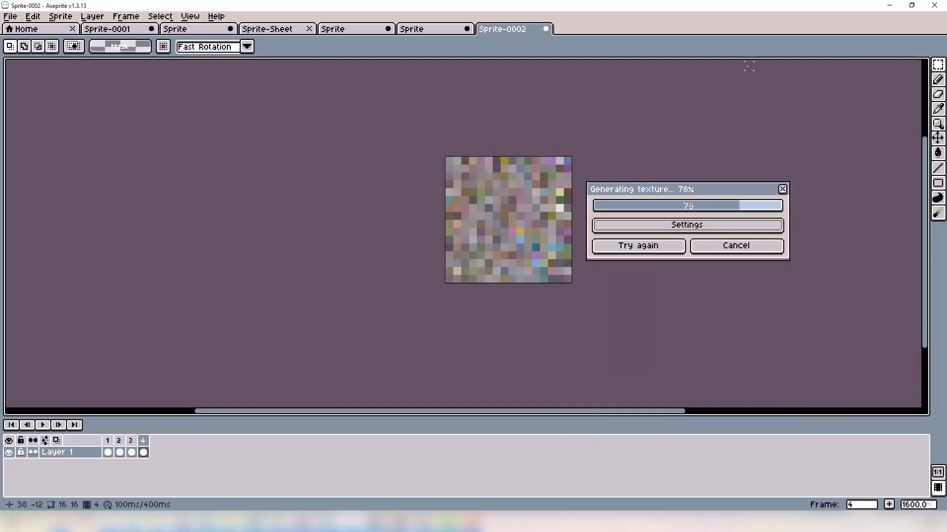
Step: Close the texture settings and export the ocean, sand and rock frames as a packed sprite sheet that opens in the editor
click(636, 290)
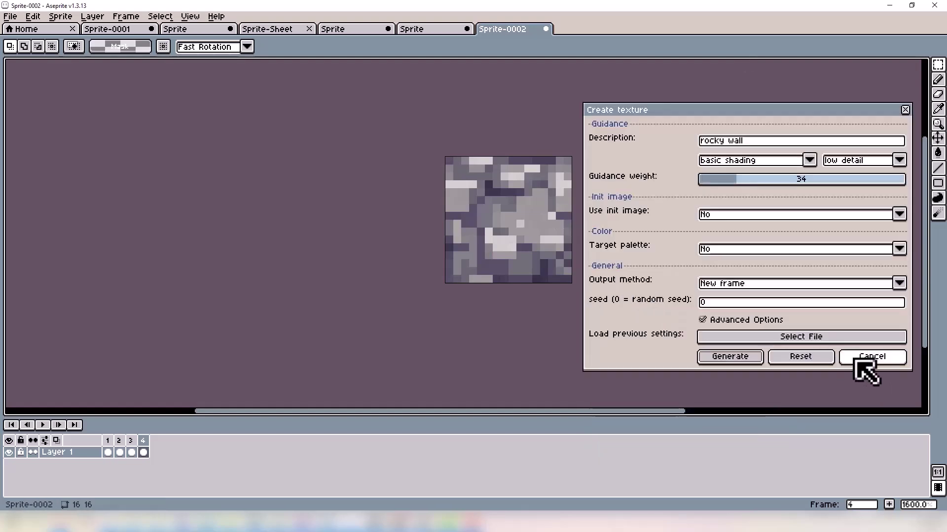
click(858, 357)
click(9, 16)
click(29, 118)
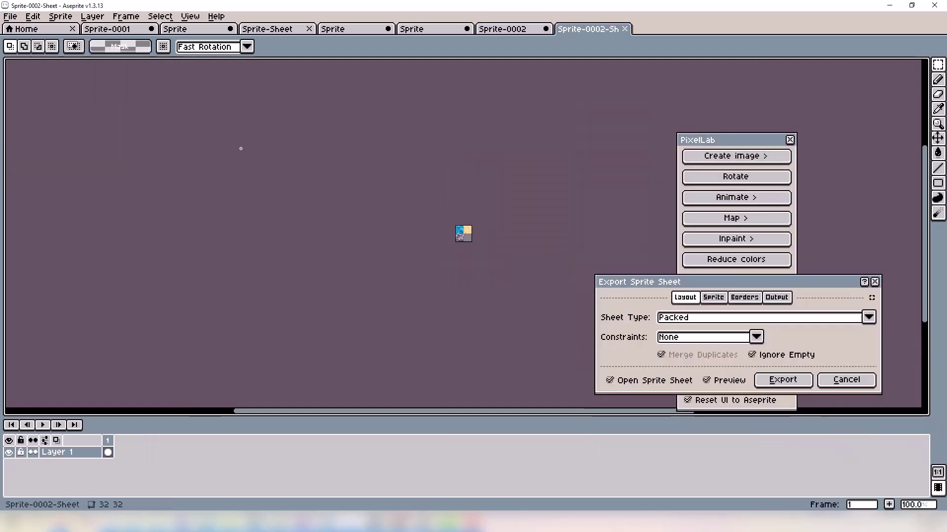
click(780, 383)
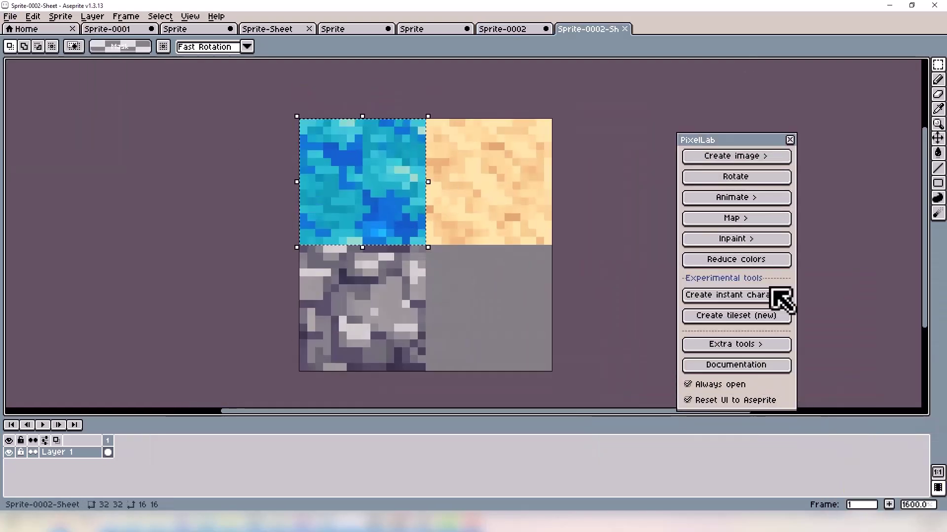
click(735, 218)
click(735, 239)
click(858, 356)
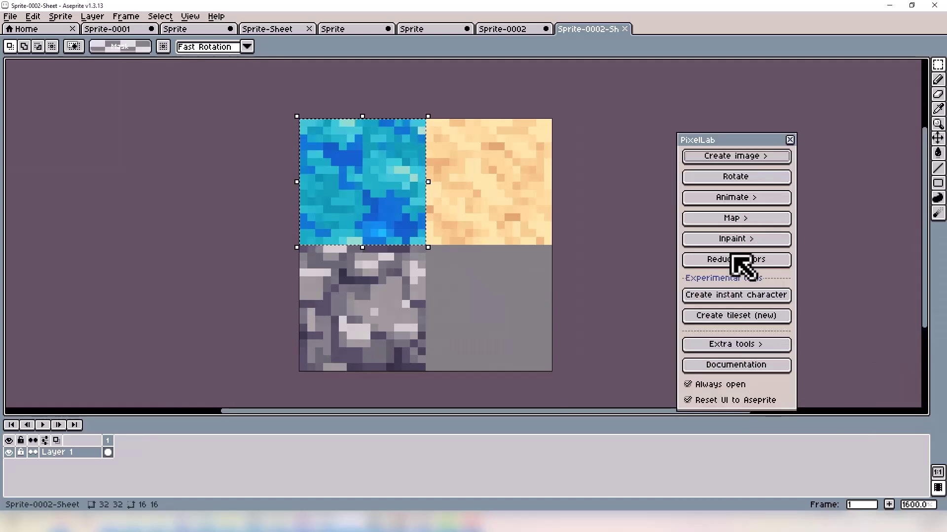
Step: Generate a regular tileset with the ocean texture as outer tile and the sand texture as inner tile, and close its settings
click(733, 218)
click(729, 220)
click(810, 118)
click(655, 120)
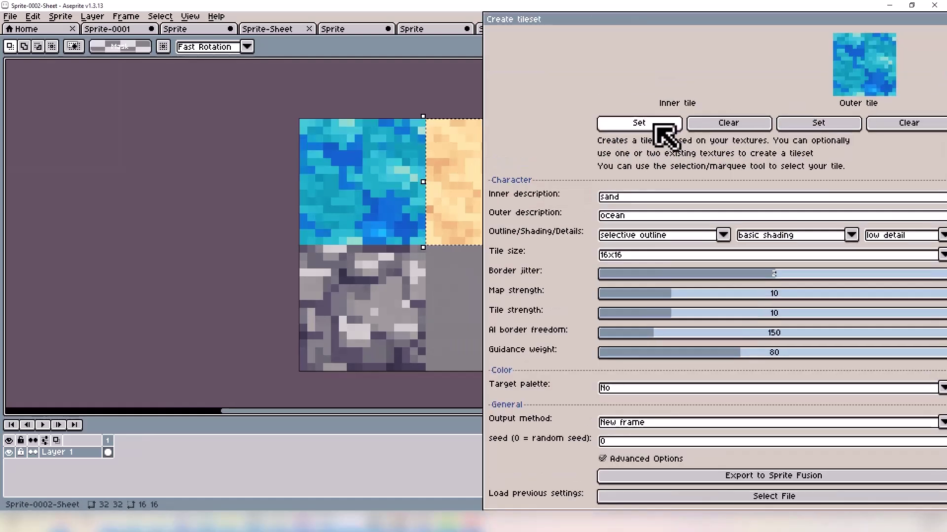
click(622, 458)
click(627, 484)
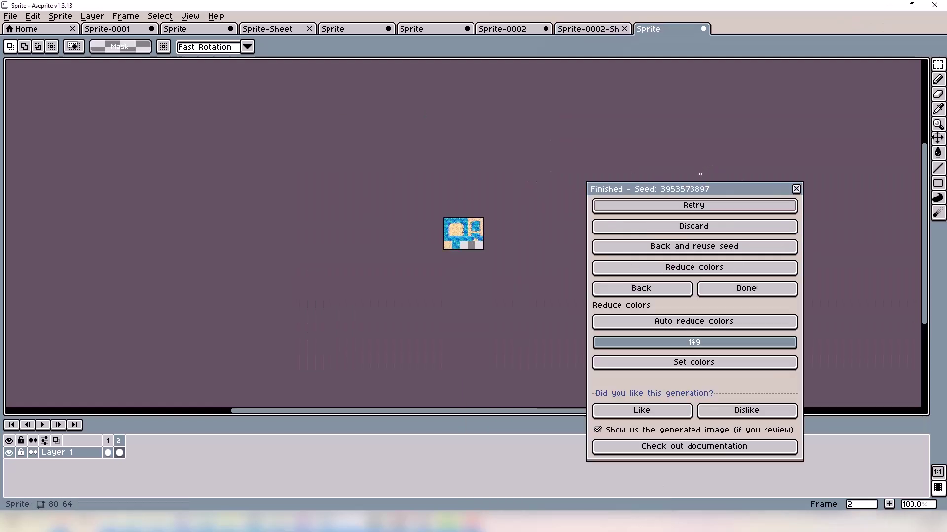
scroll(477, 235, up, 6)
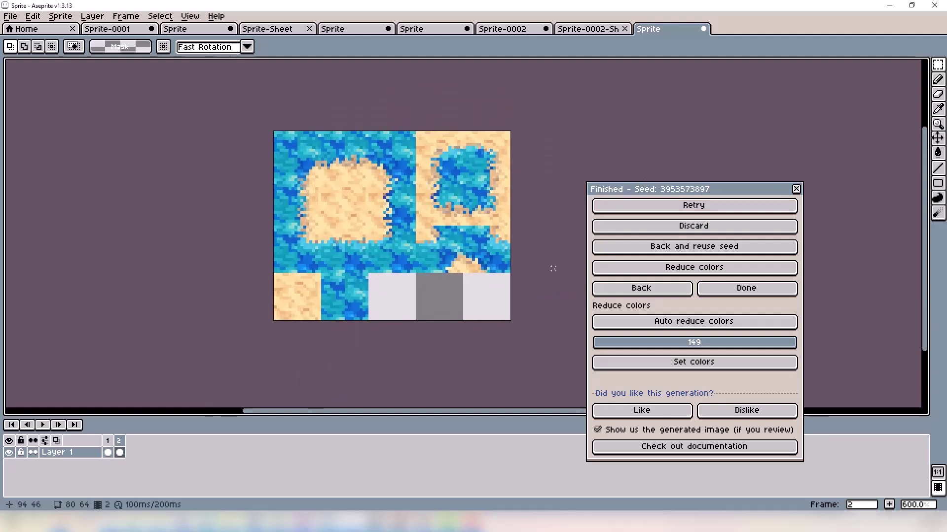
click(643, 289)
click(862, 481)
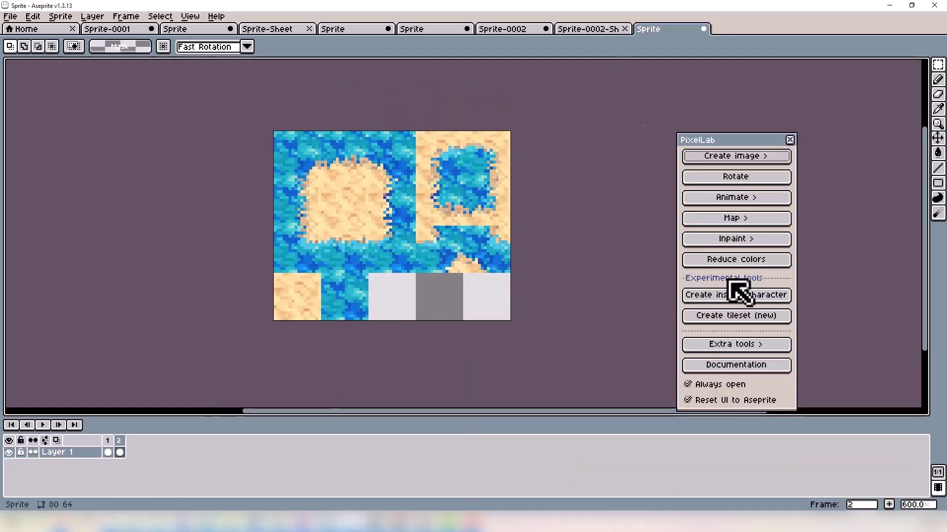
Step: Generate a tileset with Create tileset (new), using the ocean texture as inner, the rock texture as transition and the sand texture as outer tile
click(724, 317)
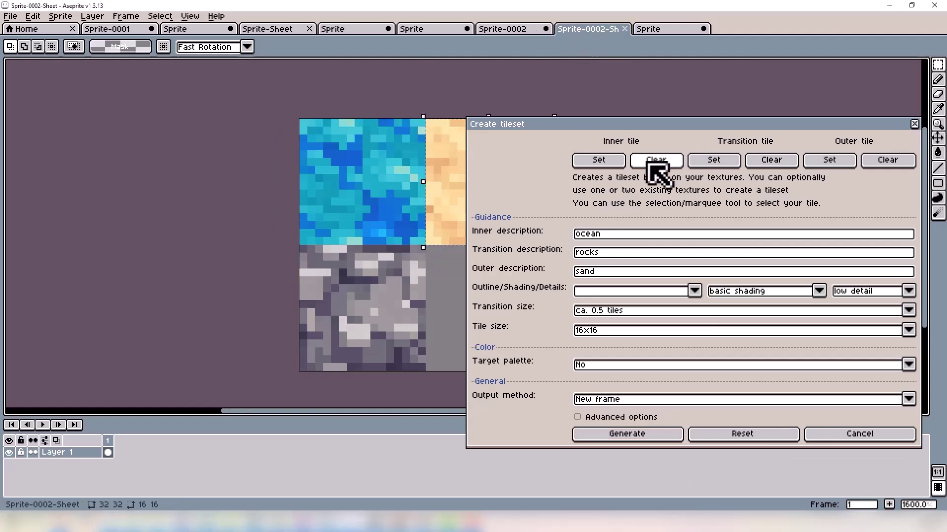
click(829, 160)
click(586, 224)
click(714, 222)
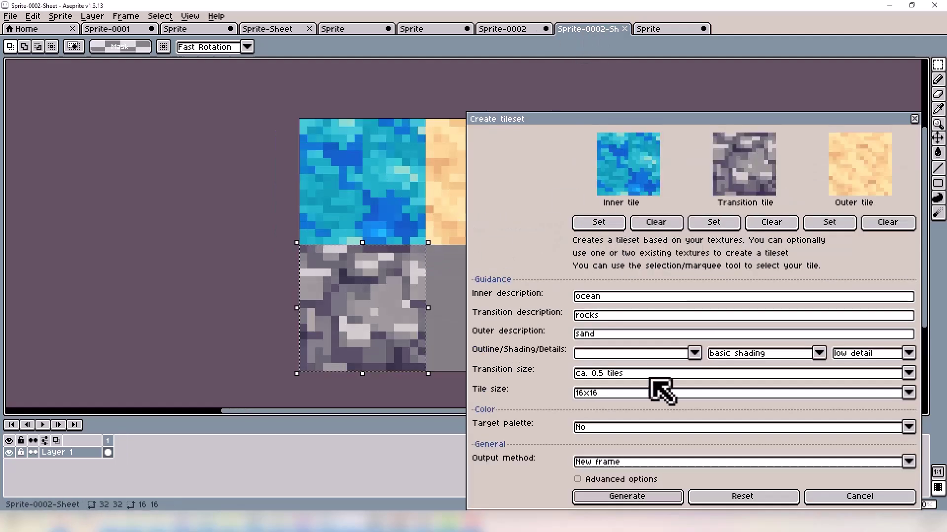
click(665, 498)
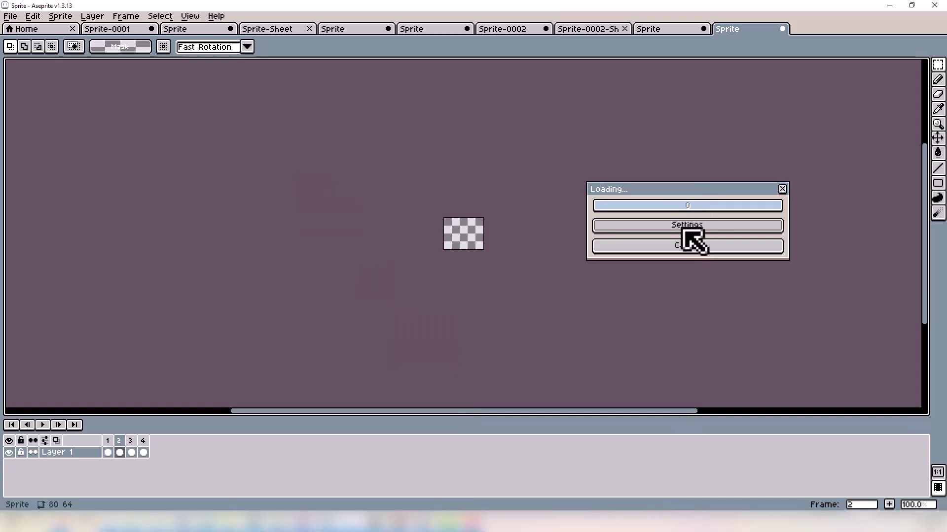
Step: Enlarge the new transition tileset and examine its versions in frames 3 and 4
scroll(464, 240, up, 4)
drag(472, 238, 308, 296)
scroll(399, 288, up, 2)
click(131, 452)
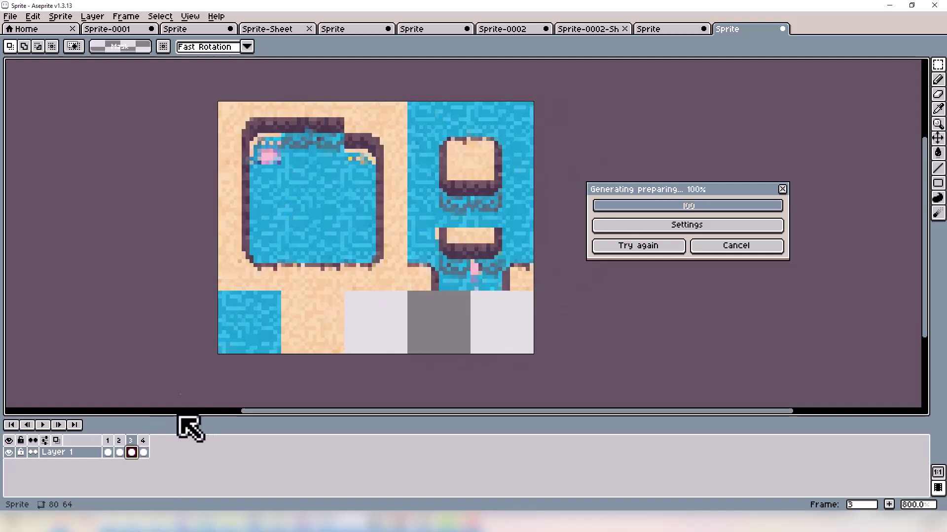
click(144, 447)
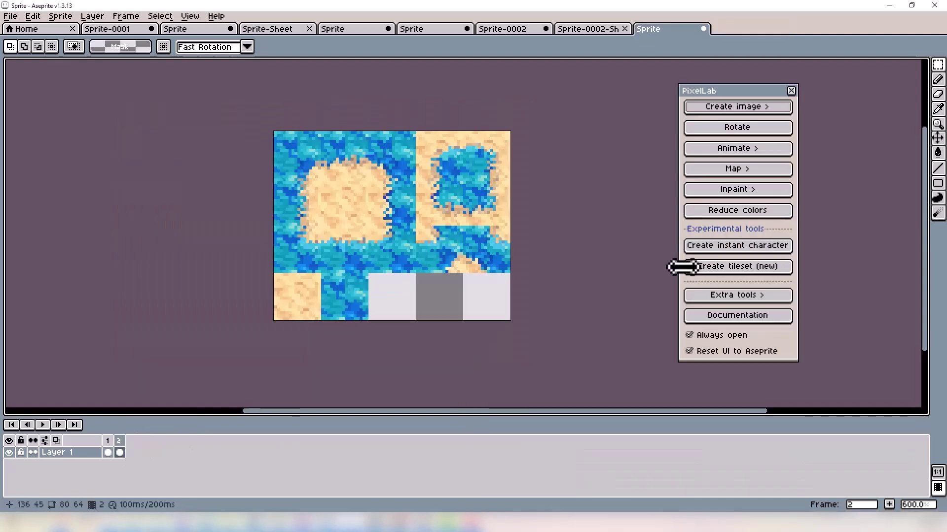
click(683, 267)
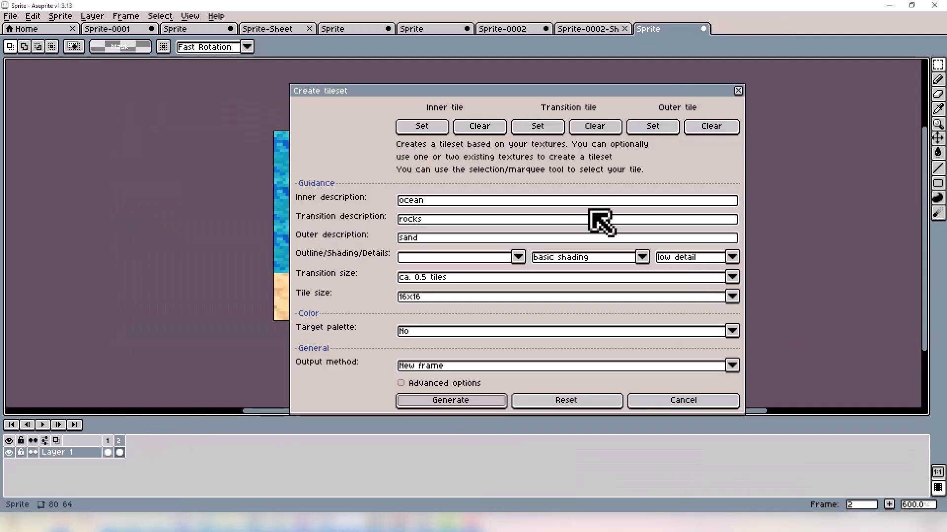
Step: Generate a new transition tileset with ocean as inner, rock as transition and sand as outer tile, at a transition size of ca. 0.5 tiles
click(592, 30)
drag(558, 92, 792, 93)
click(655, 127)
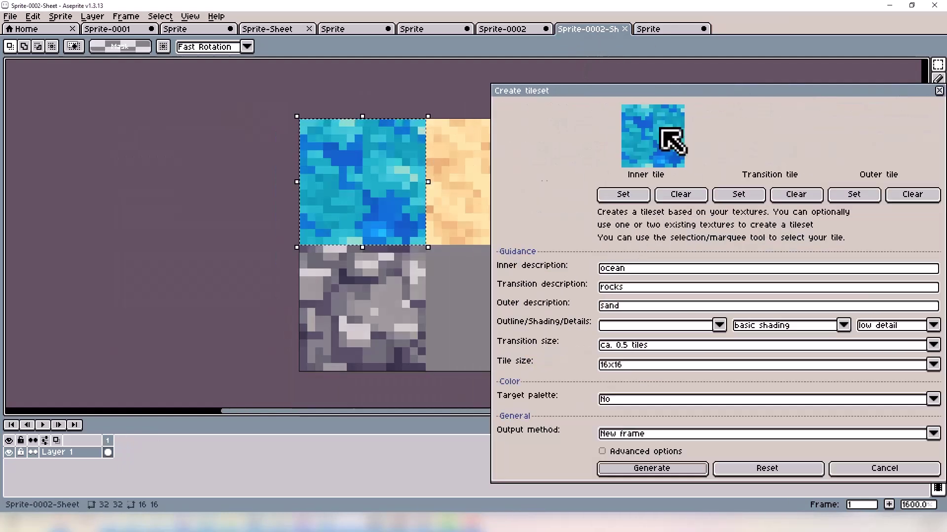
click(854, 194)
click(738, 194)
click(611, 344)
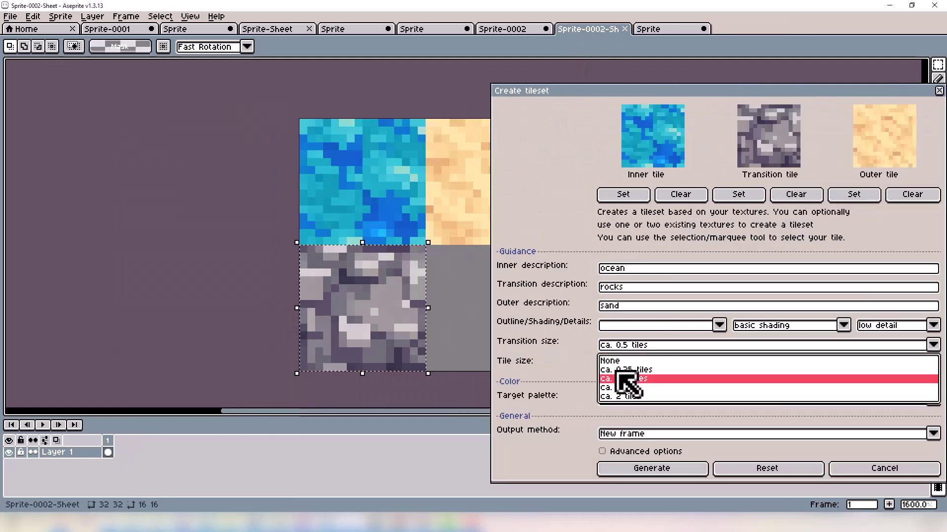
click(628, 381)
click(651, 468)
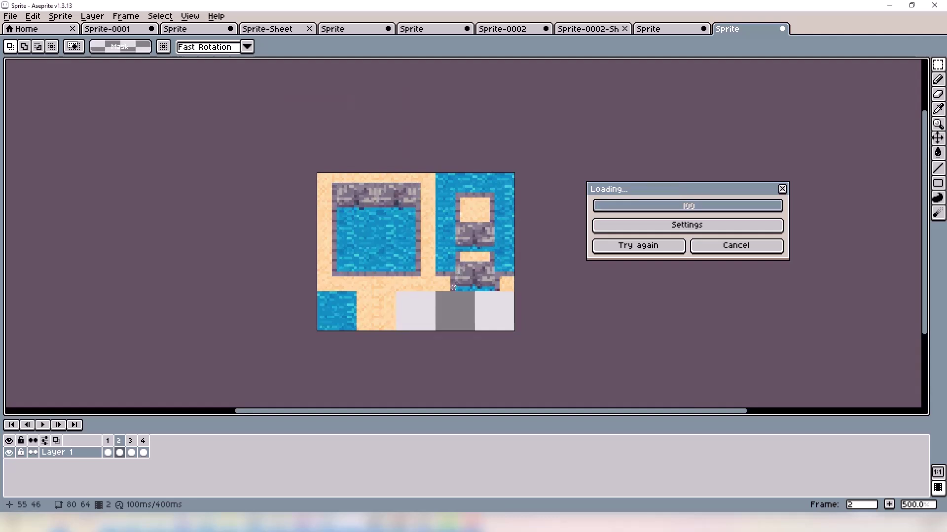
Step: In frame 4, flip the pond's upper-right corner tile horizontally and place it over the upper-left corner
click(144, 449)
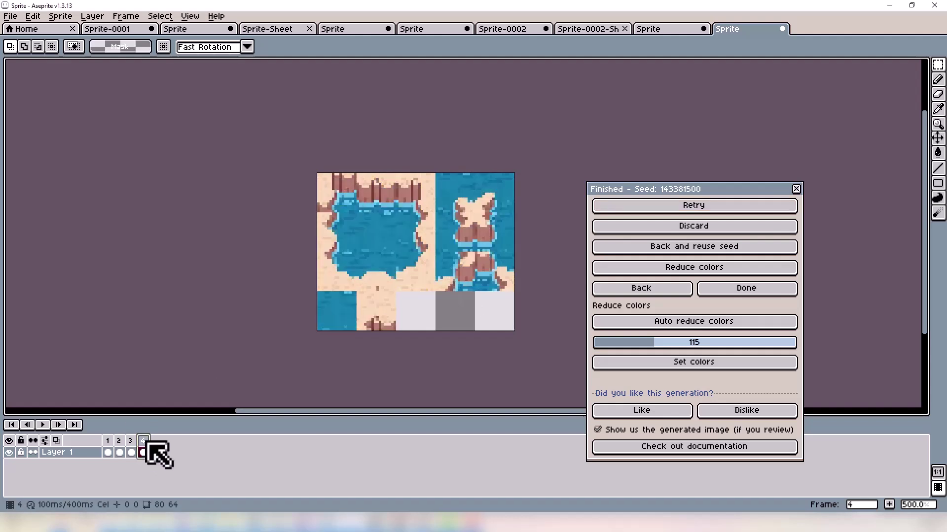
double_click(425, 231)
double_click(425, 192)
key(shift+h)
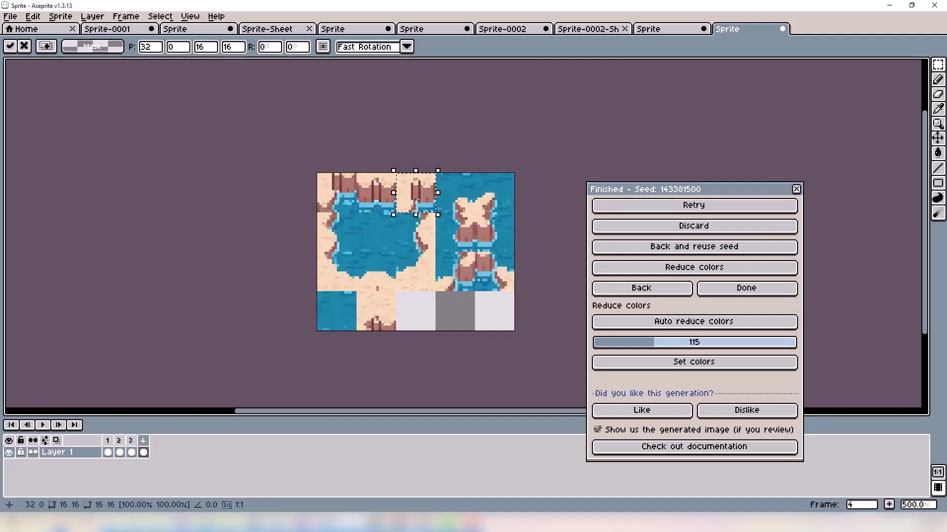
drag(417, 203, 338, 203)
double_click(409, 195)
click(385, 253)
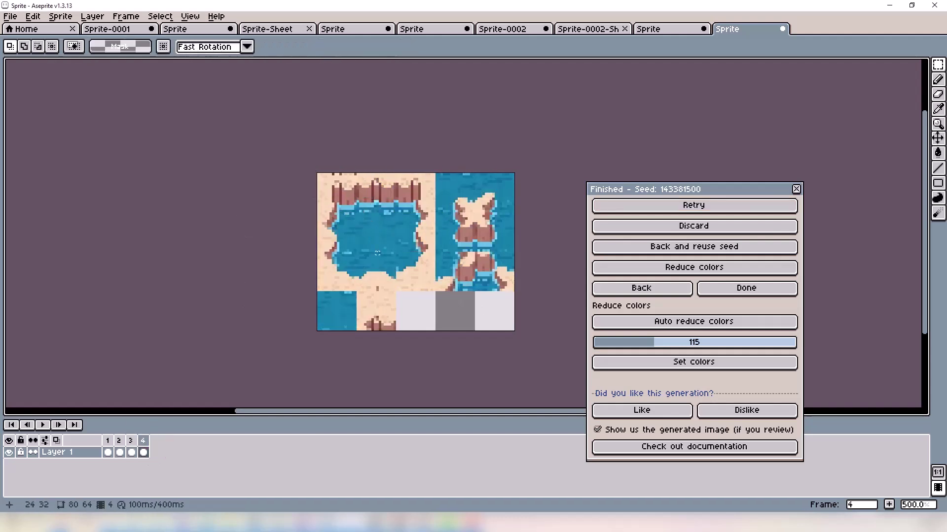
Step: Close the generation settings and export the edited rock-edged tileset in Sprite Fusion format as tileset.json
click(629, 289)
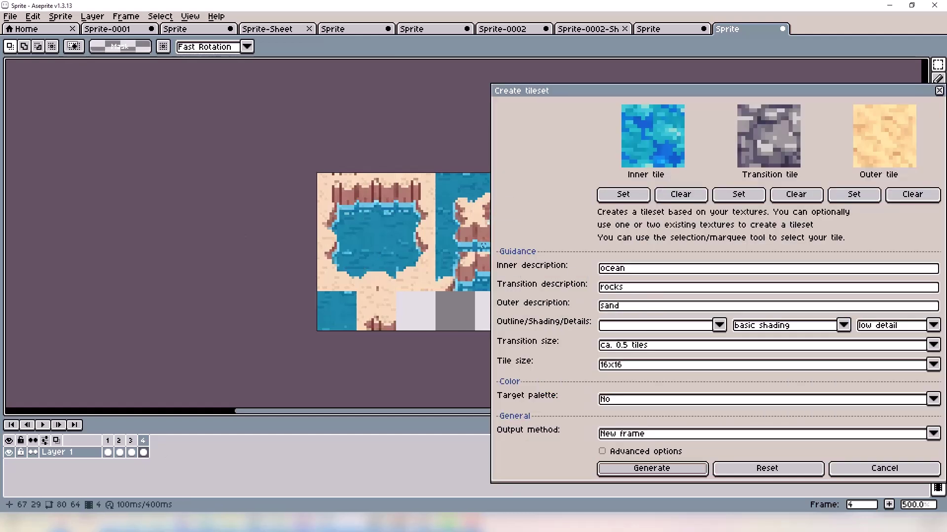
click(873, 471)
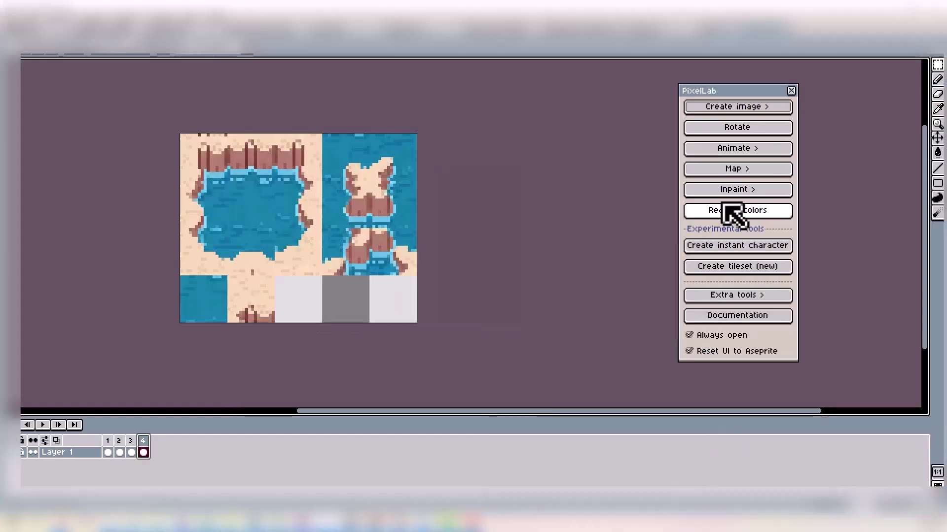
click(717, 363)
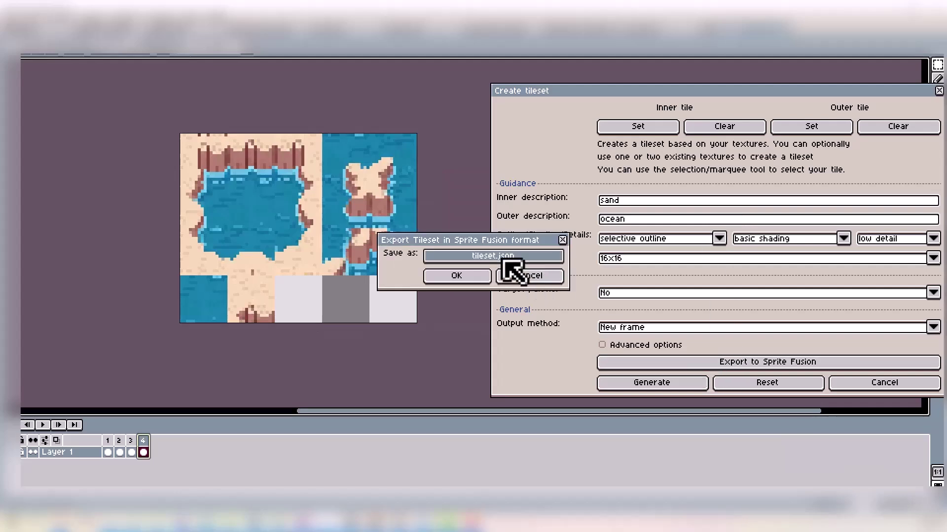
click(434, 275)
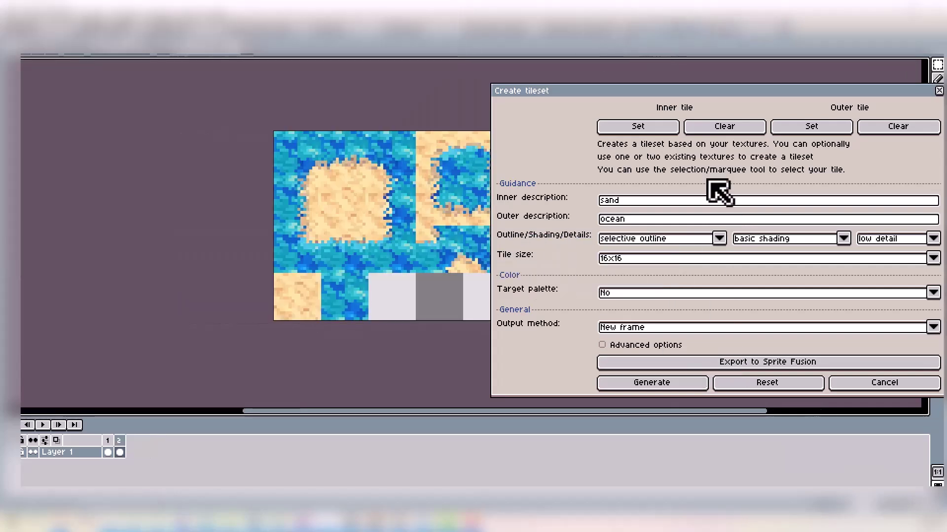
Step: Export the regular ocean and sand tileset in Sprite Fusion format under the name tileset2
click(718, 363)
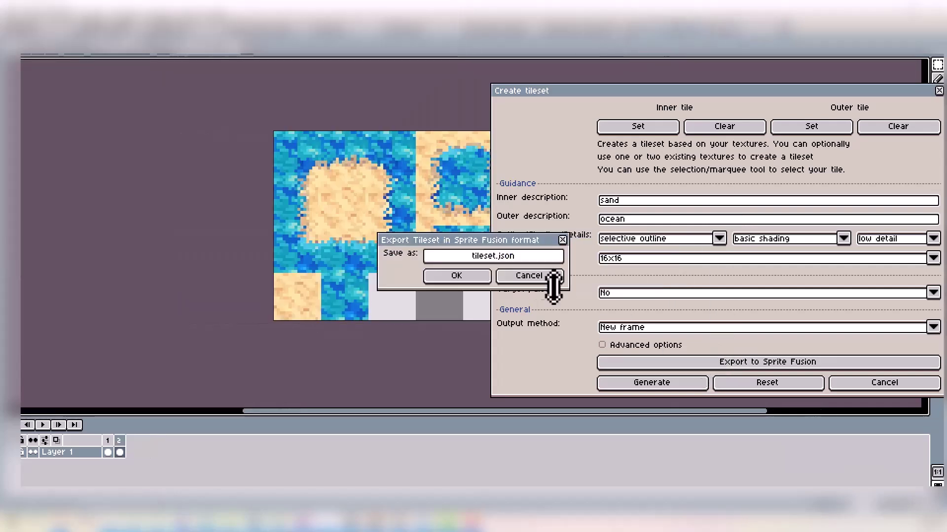
click(518, 256)
click(388, 261)
click(459, 277)
click(466, 279)
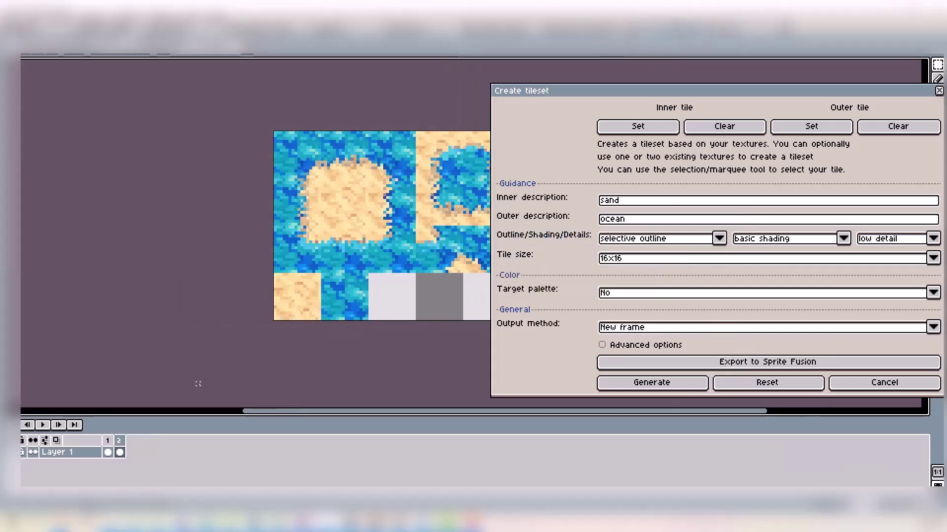
Step: Switch to the Sprite Fusion website, open its editor and import the rock-edged tileset
mouse_move(91, 519)
click(64, 476)
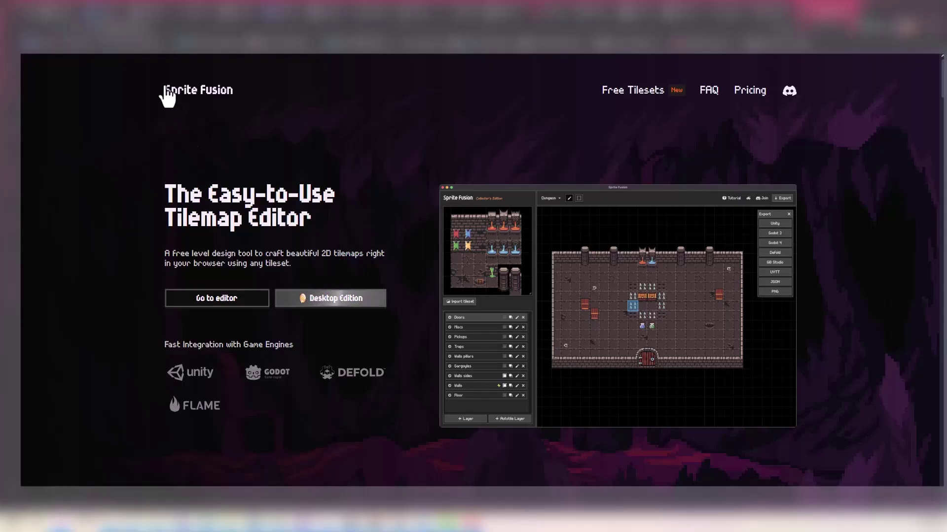
click(199, 301)
click(66, 303)
double_click(137, 132)
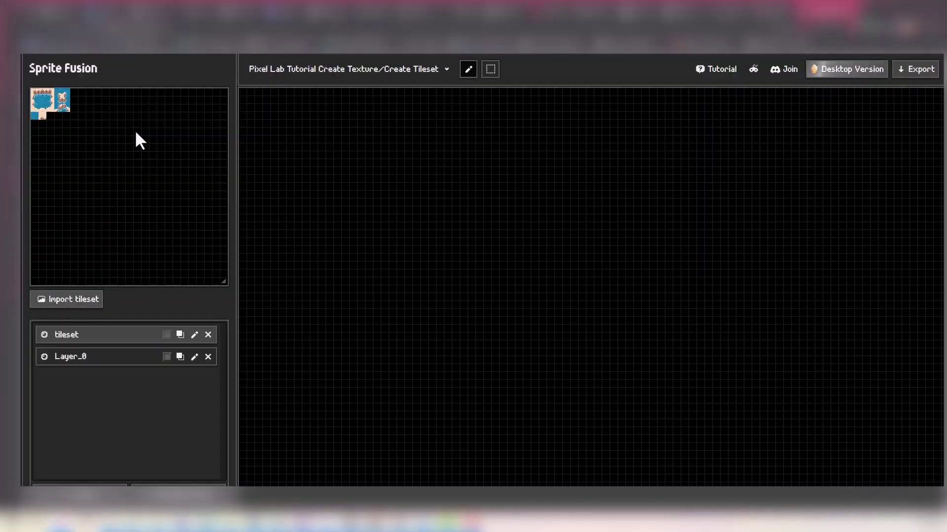
Step: Import the second tileset and move its tileset2 layer below the tileset layer
click(73, 298)
click(117, 151)
double_click(117, 151)
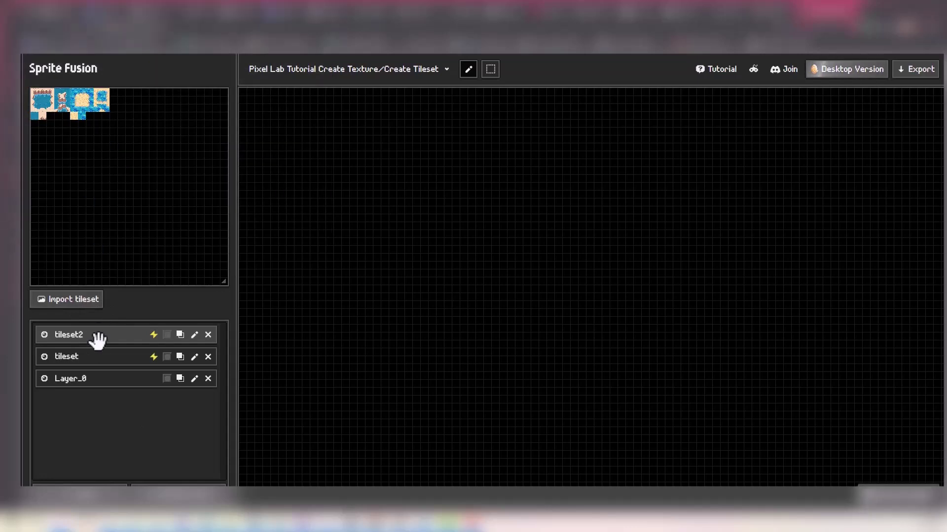
drag(98, 340, 99, 362)
Step: Fill a large rectangle of sand on the tileset2 layer and extend its upper edge with two rectangular blocks
drag(321, 122, 809, 485)
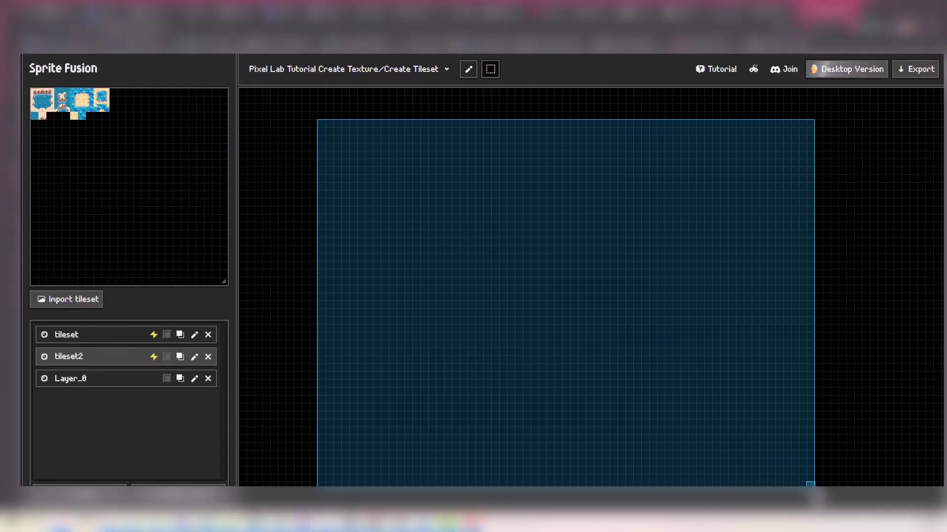
scroll(394, 239, up, 5)
drag(394, 239, 427, 463)
drag(444, 188, 651, 308)
drag(680, 162, 940, 296)
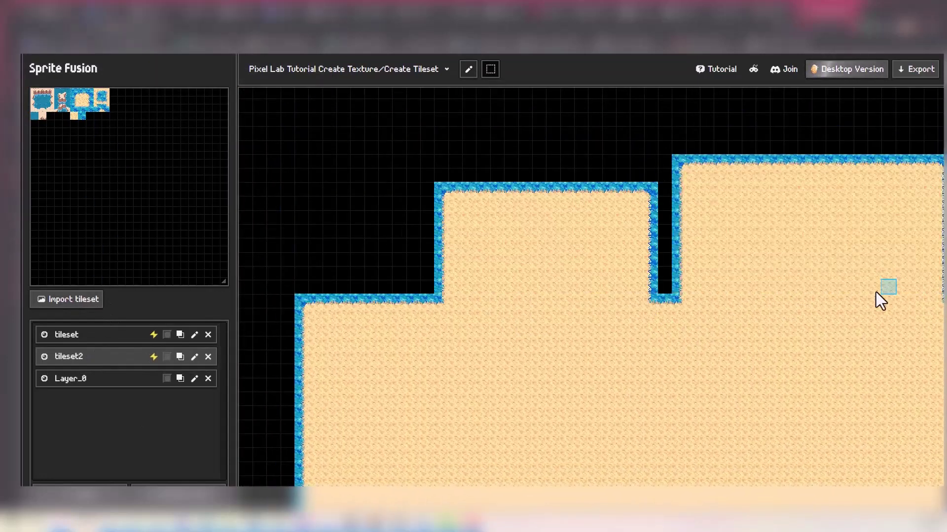
Step: Extend the sand area with more rectangular blocks at its upper-right corner and along its right edge
drag(877, 291, 476, 366)
scroll(493, 355, up, 1)
drag(553, 259, 810, 367)
drag(641, 181, 842, 304)
scroll(718, 375, down, 7)
mouse_move(444, 463)
mouse_down()
mouse_move(719, 374)
mouse_move(639, 272)
mouse_up()
drag(789, 245, 877, 301)
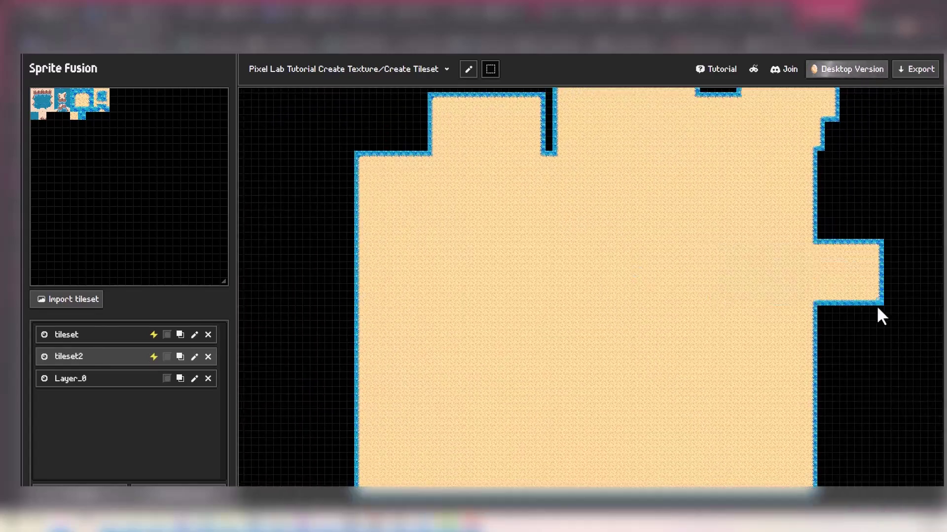
drag(400, 286, 678, 379)
drag(540, 227, 573, 288)
drag(400, 197, 705, 406)
Step: Fill four overlapping rectangles of water on the tileset layer to form one irregular lake within the sand
click(200, 335)
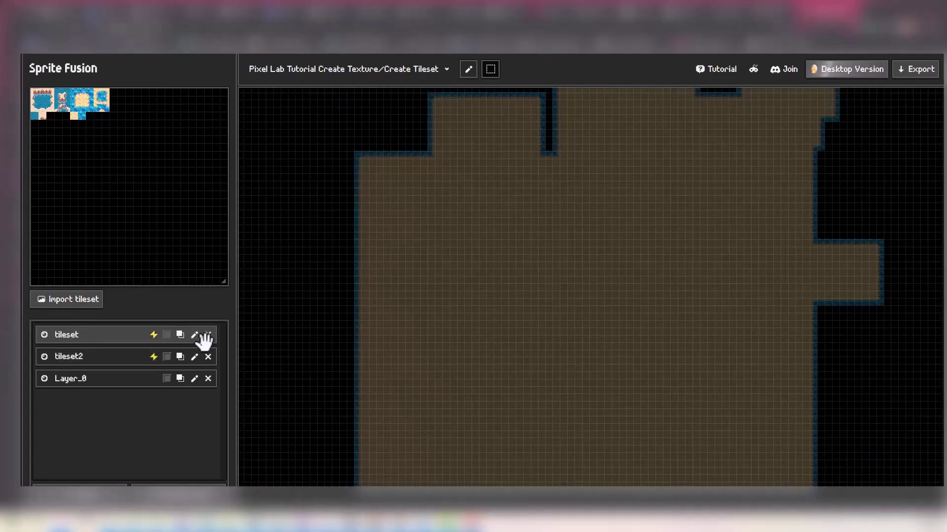
drag(496, 227, 575, 299)
drag(533, 383, 658, 250)
drag(651, 148, 759, 219)
drag(461, 193, 668, 230)
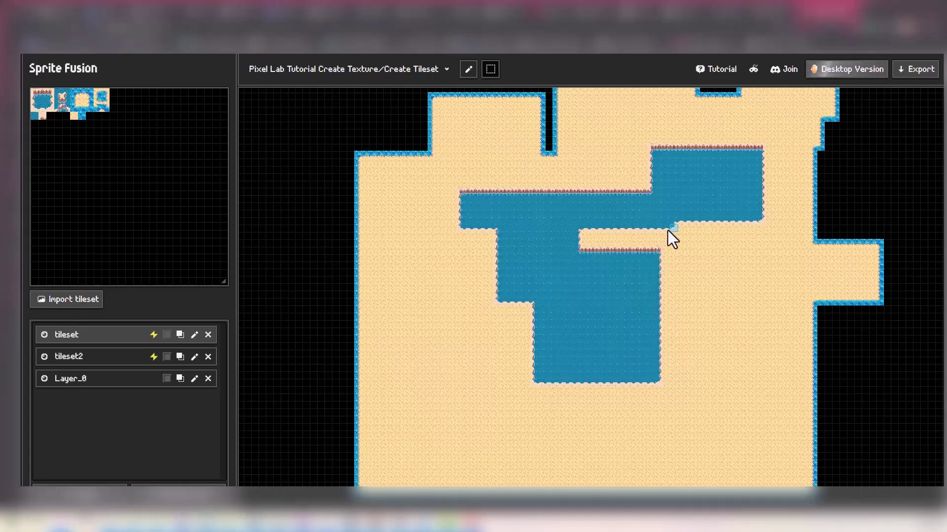
Step: Add a rectangular pond in the sand east of the lake and link it to the lake with narrow water channels
scroll(606, 300, up, 5)
drag(883, 197, 408, 261)
drag(466, 238, 622, 334)
drag(553, 333, 571, 480)
drag(572, 473, 629, 258)
drag(611, 257, 632, 392)
drag(653, 349, 345, 253)
Step: Form a square sand island in the upper part of the lake, with a small pond inside it
scroll(425, 335, down, 3)
drag(425, 335, 742, 434)
drag(681, 199, 687, 281)
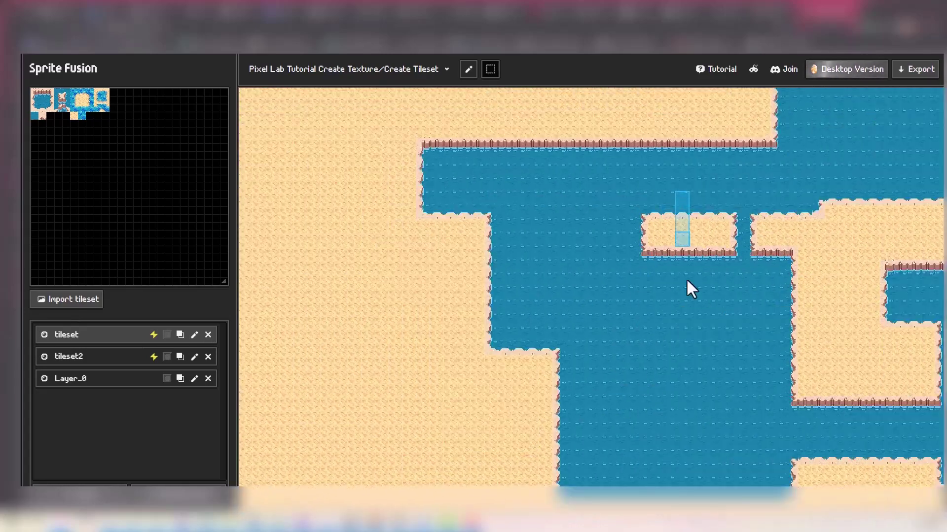
drag(688, 207, 582, 317)
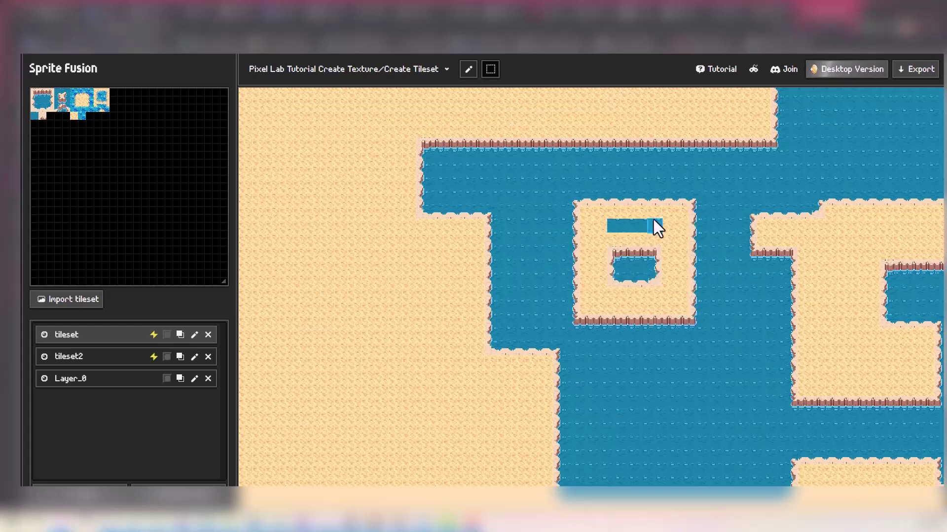
Step: Fill a rectangular pond in the sand southwest of the lake and extend it with arms into a cross shape
scroll(661, 326, down, 2)
scroll(513, 391, up, 2)
drag(514, 397, 454, 313)
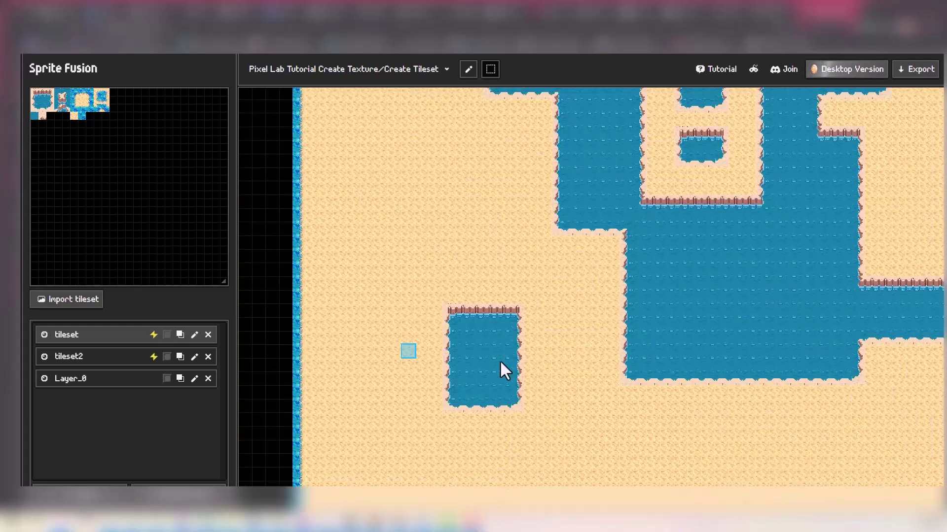
drag(507, 409, 499, 482)
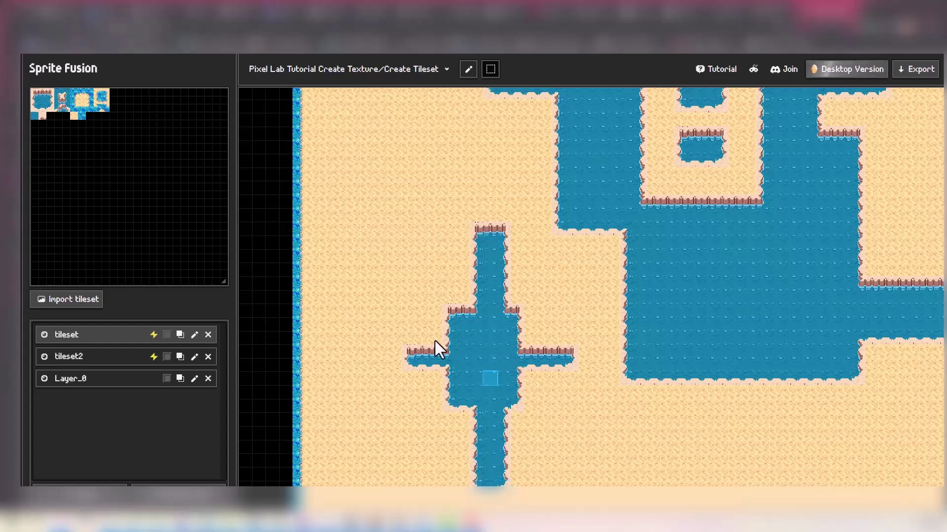
Step: Export the finished tilemap for Godot 4
click(916, 69)
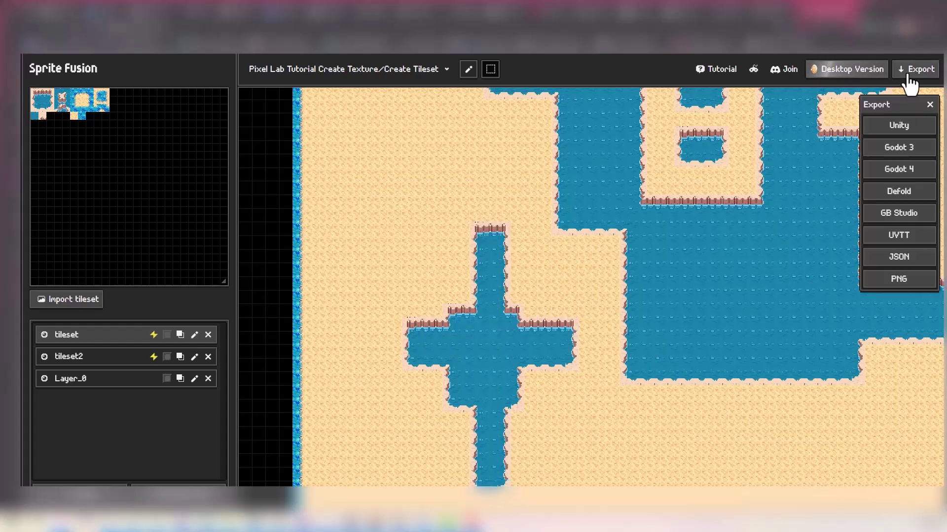
click(905, 170)
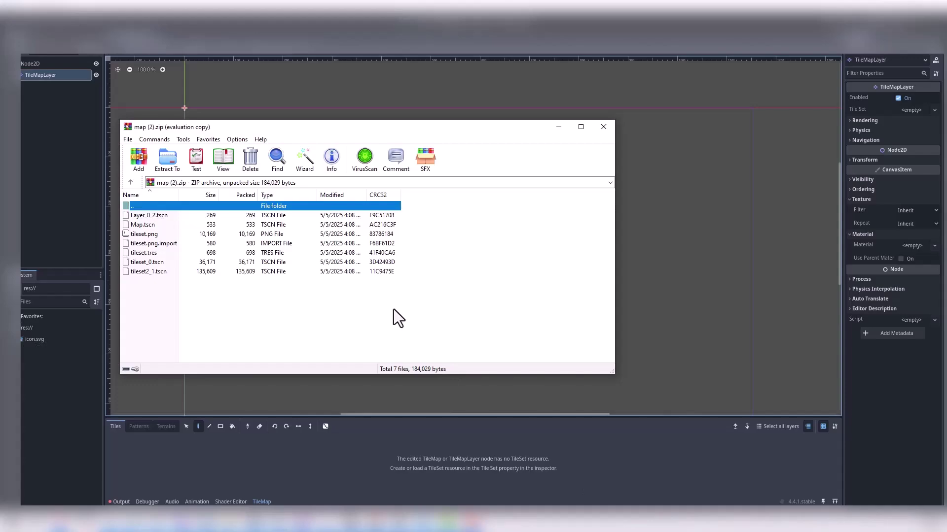
Step: Copy all files from the exported map archive into the Godot project and open the Map.tscn scene for inspection
drag(423, 308, 190, 212)
drag(163, 244, 56, 377)
double_click(40, 363)
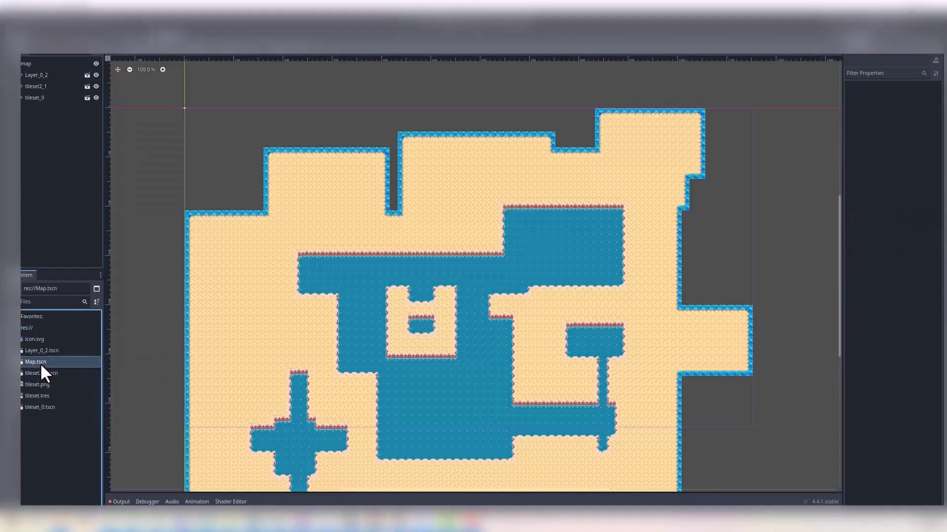
drag(262, 399, 358, 301)
scroll(510, 267, up, 11)
drag(709, 236, 330, 202)
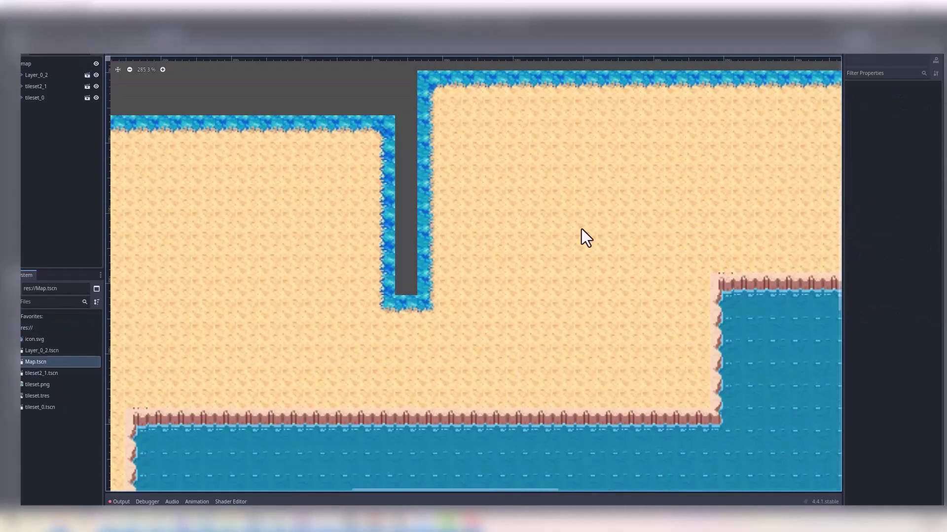